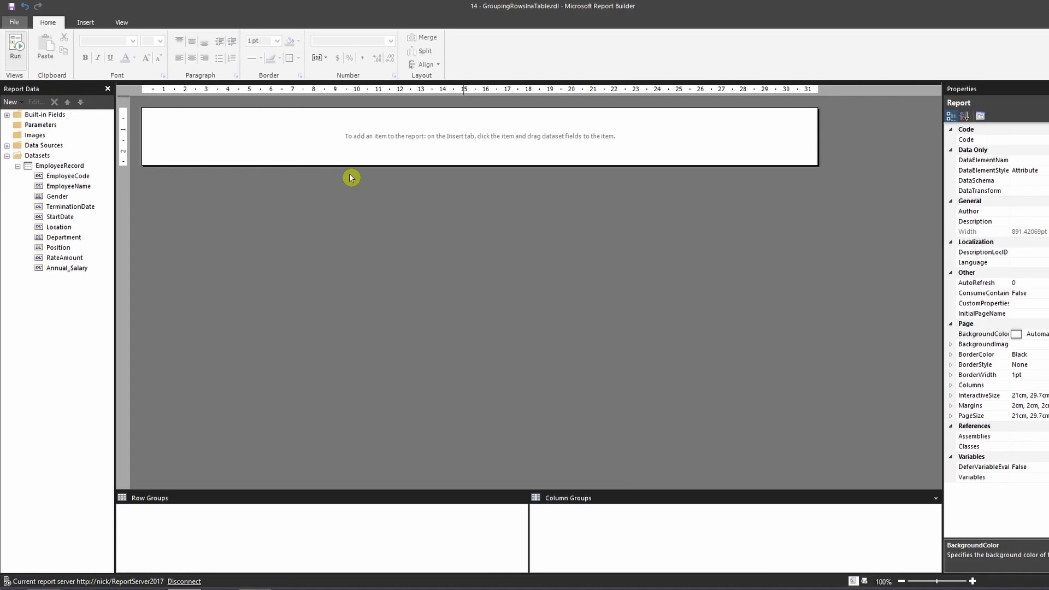
Step: Insert a table with Department and EmployeeCode in its first two data cells
{"action": "right_click", "coordinate": [336, 133]}
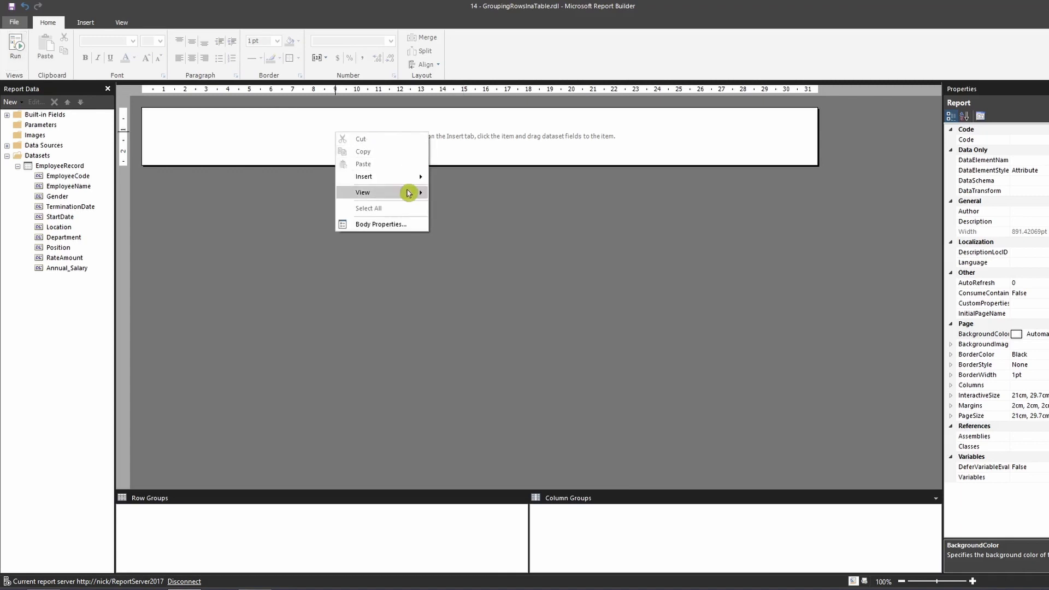
{"action": "mouse_move", "coordinate": [377, 177]}
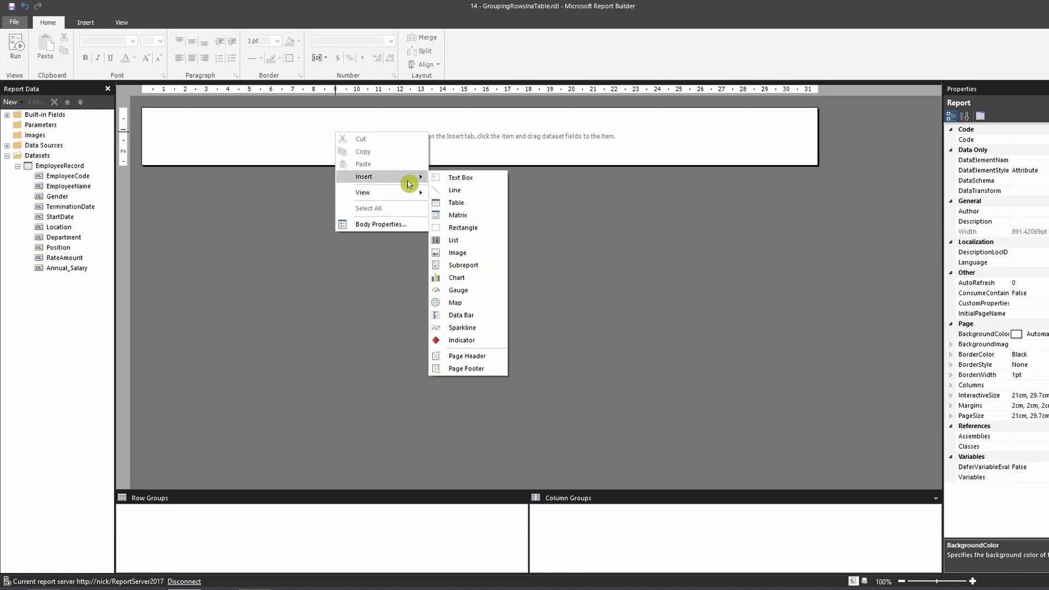
{"action": "left_click", "coordinate": [472, 206]}
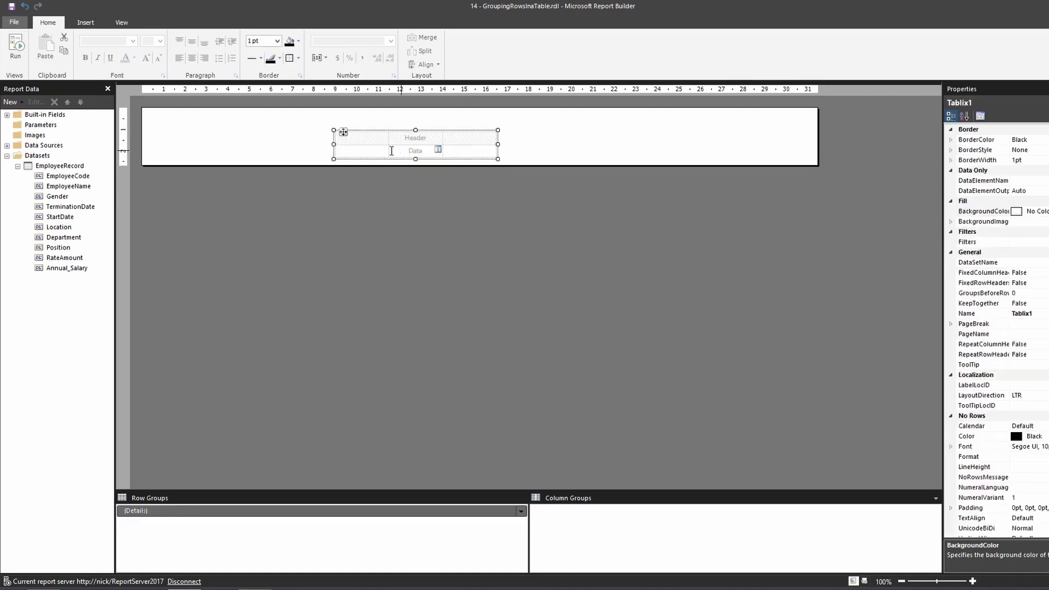
{"action": "left_click", "coordinate": [384, 154]}
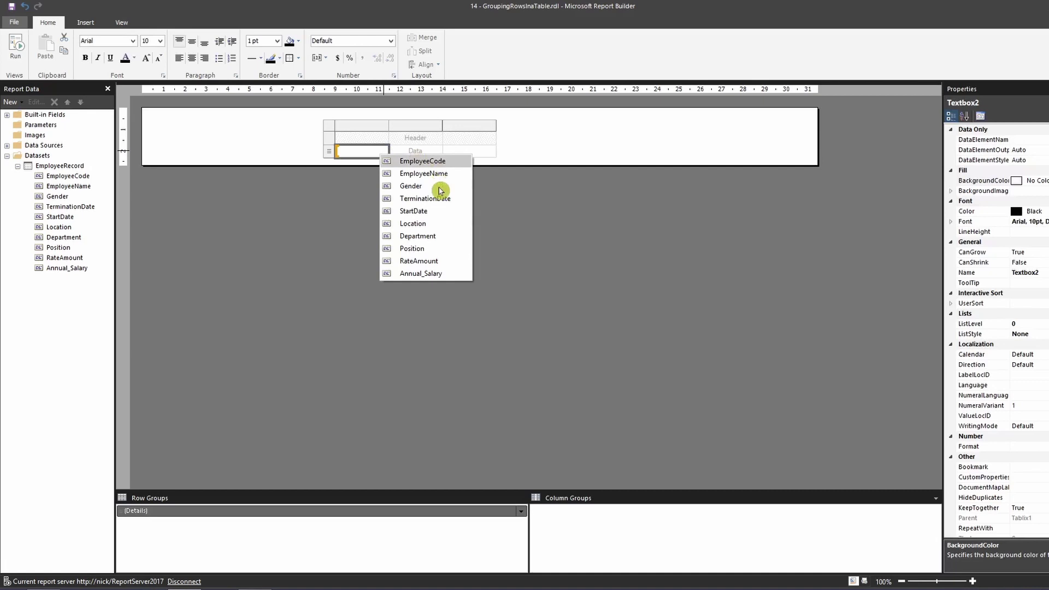
{"action": "left_click", "coordinate": [437, 236]}
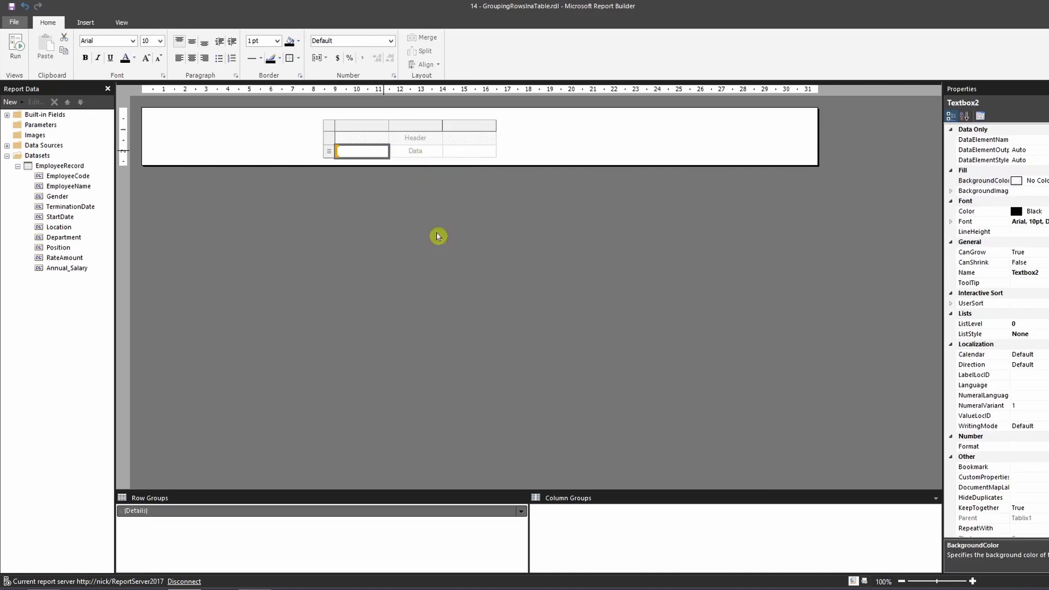
{"action": "left_click", "coordinate": [439, 152]}
{"action": "left_click", "coordinate": [475, 164]}
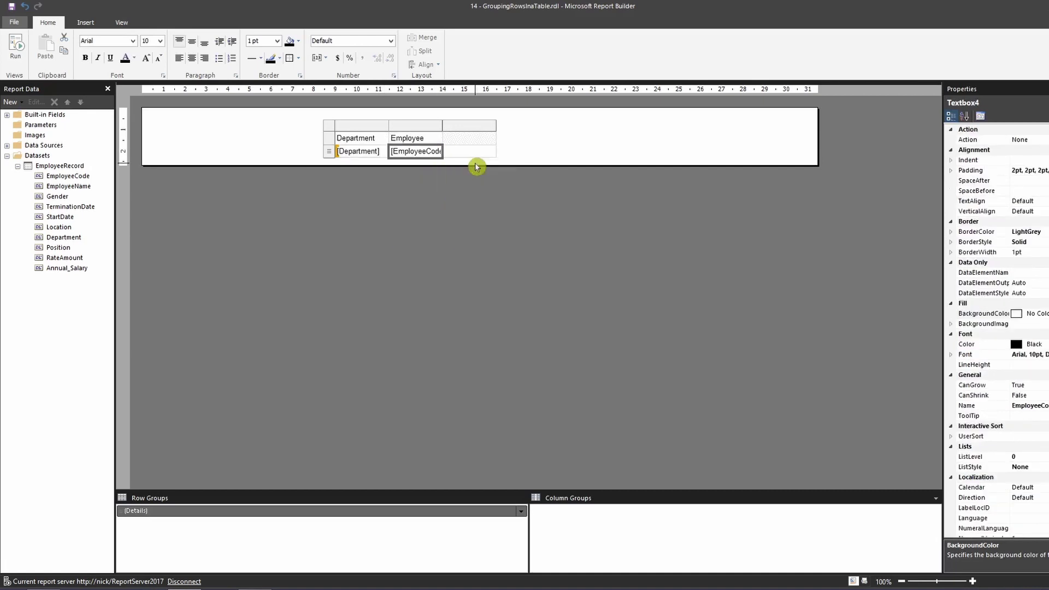
Step: Delete the empty third column, widen Department, and move the table top-left
{"action": "left_click", "coordinate": [472, 125]}
{"action": "right_click", "coordinate": [471, 125]}
{"action": "left_click", "coordinate": [516, 144]}
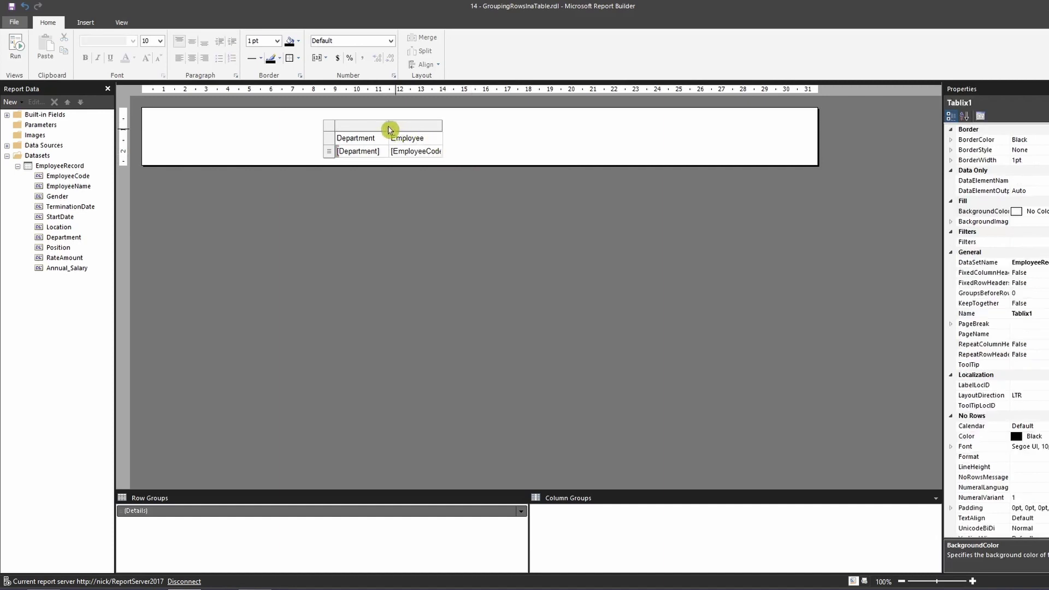
{"action": "left_click_drag", "start_coordinate": [390, 128], "coordinate": [505, 125]}
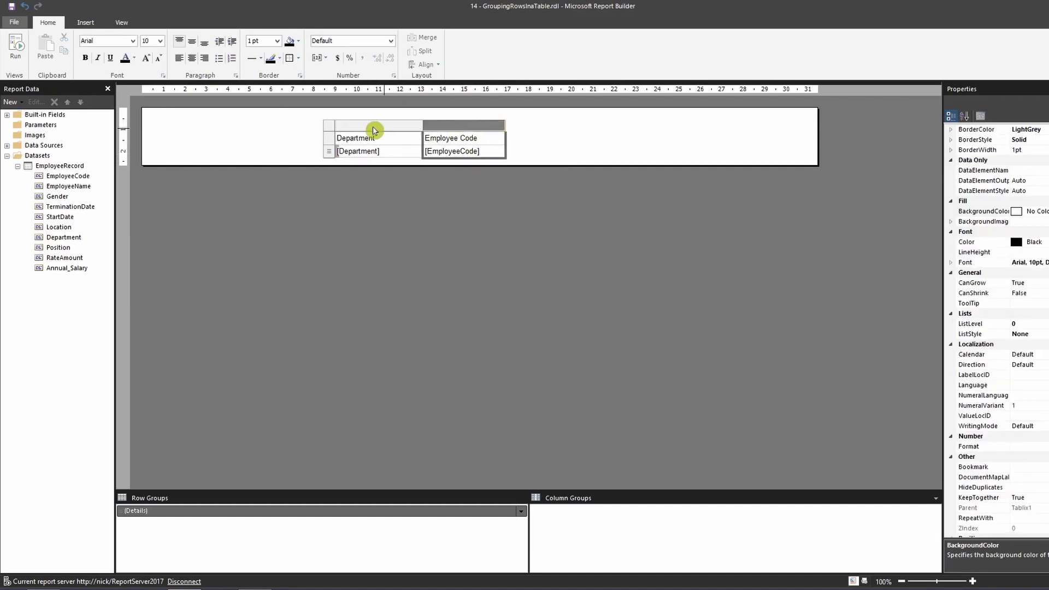
{"action": "left_click", "coordinate": [334, 128]}
{"action": "left_click_drag", "start_coordinate": [342, 128], "coordinate": [150, 110]}
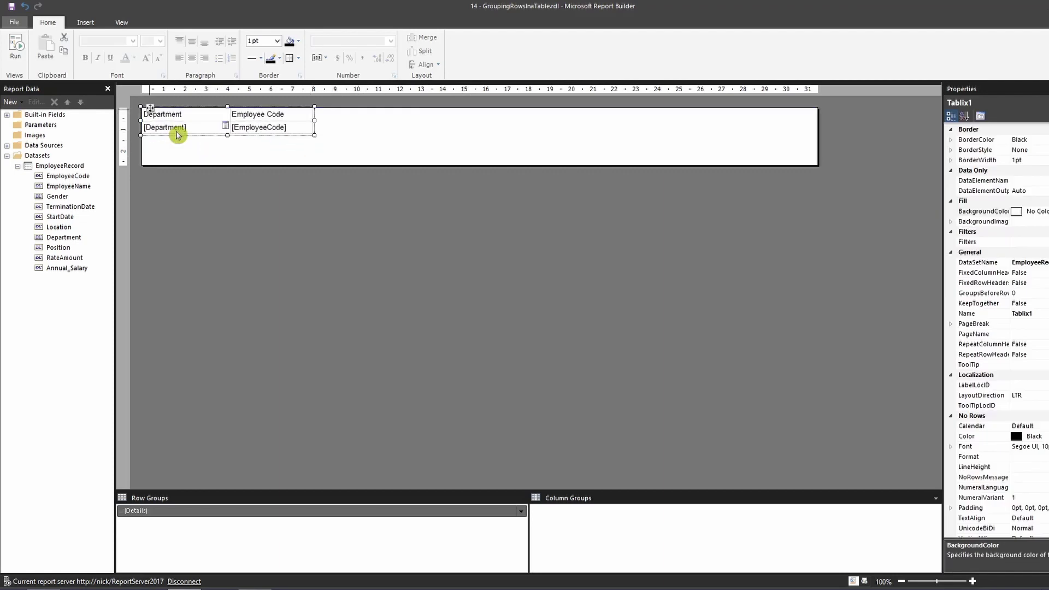
Step: Add a parent row group on [Department] above the Details rows
{"action": "right_click", "coordinate": [268, 511]}
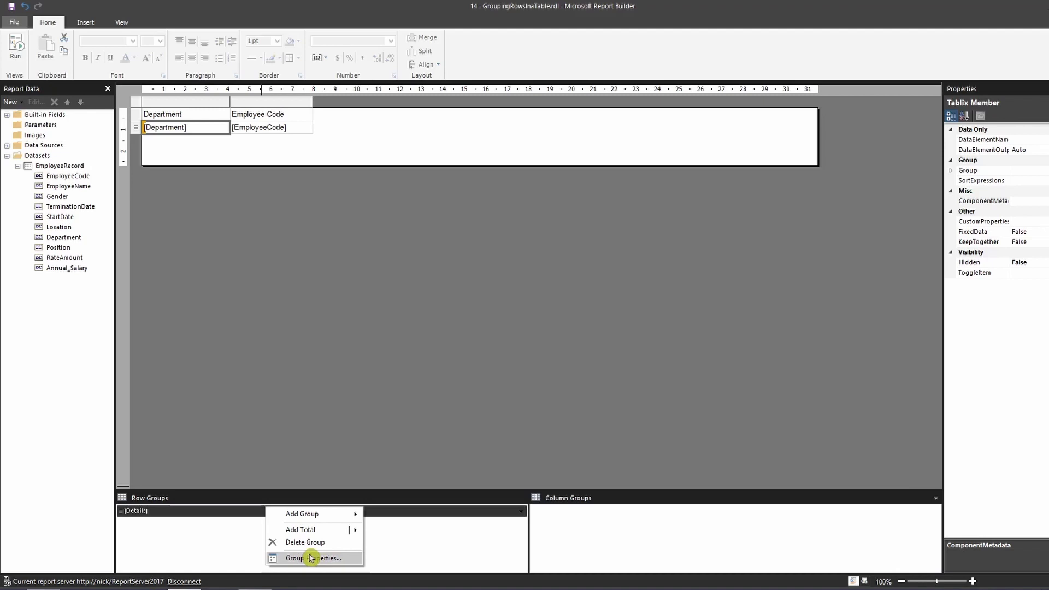
{"action": "left_click", "coordinate": [344, 559]}
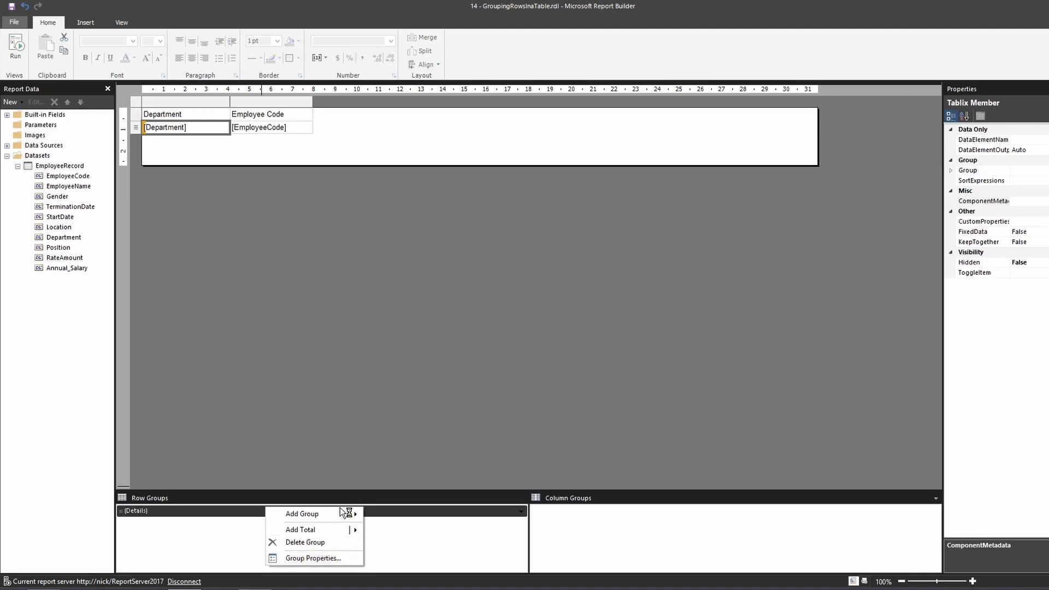
{"action": "mouse_move", "coordinate": [312, 513]}
{"action": "left_click", "coordinate": [398, 517]}
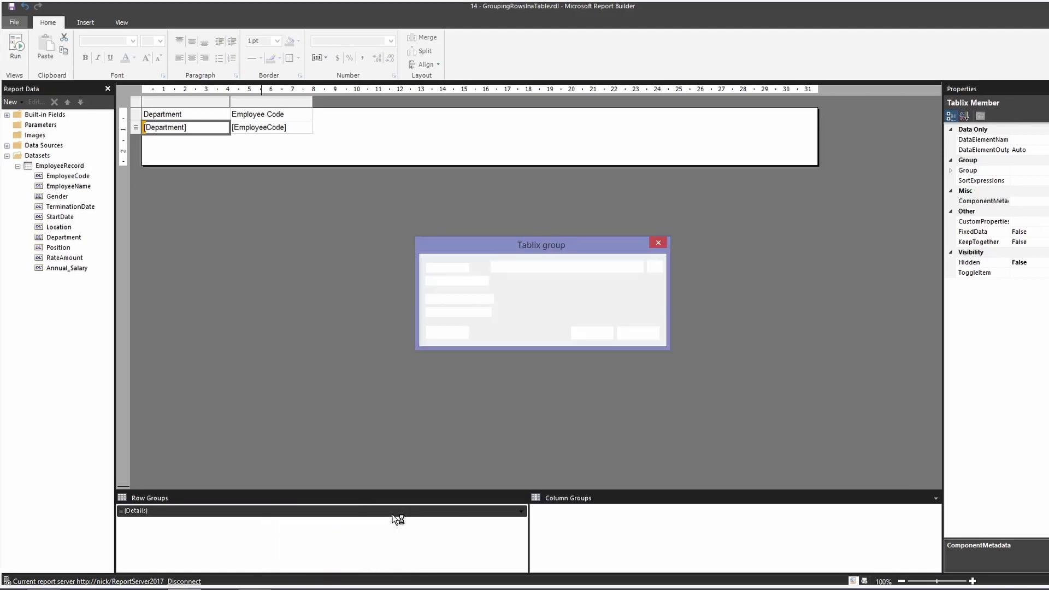
{"action": "left_click", "coordinate": [638, 266]}
{"action": "left_click", "coordinate": [532, 326]}
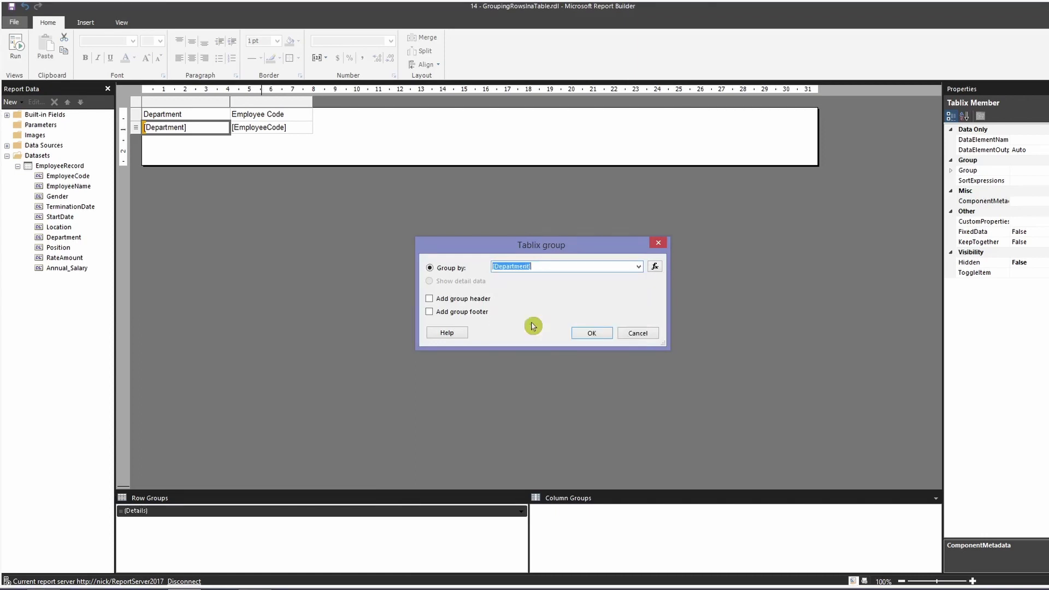
{"action": "left_click", "coordinate": [589, 333]}
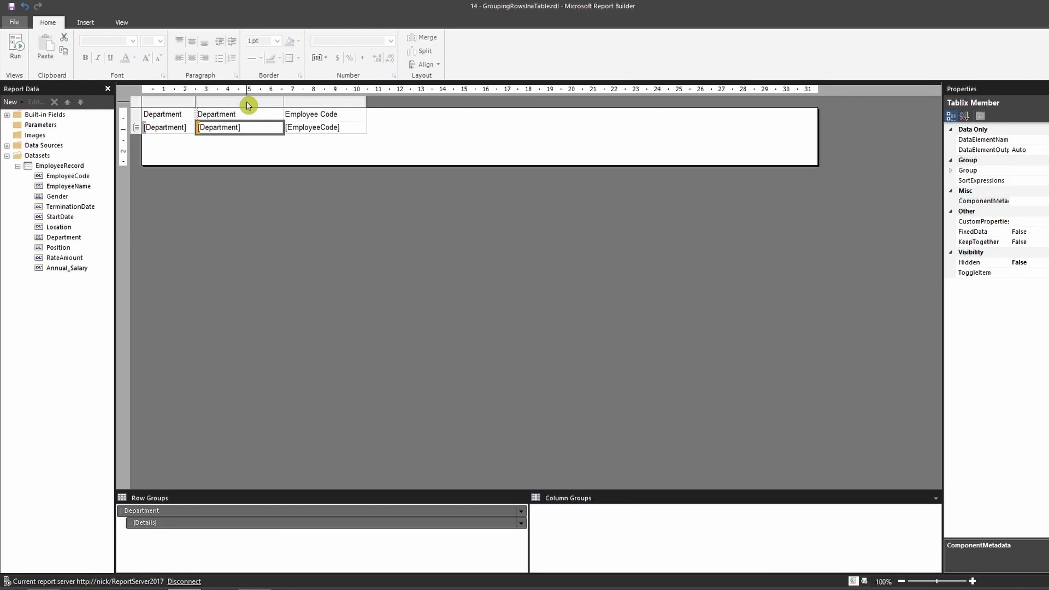
Step: Delete the duplicate Department column and summarize EmployeeCode as a Count
{"action": "left_click", "coordinate": [248, 104]}
{"action": "key", "text": "Delete"}
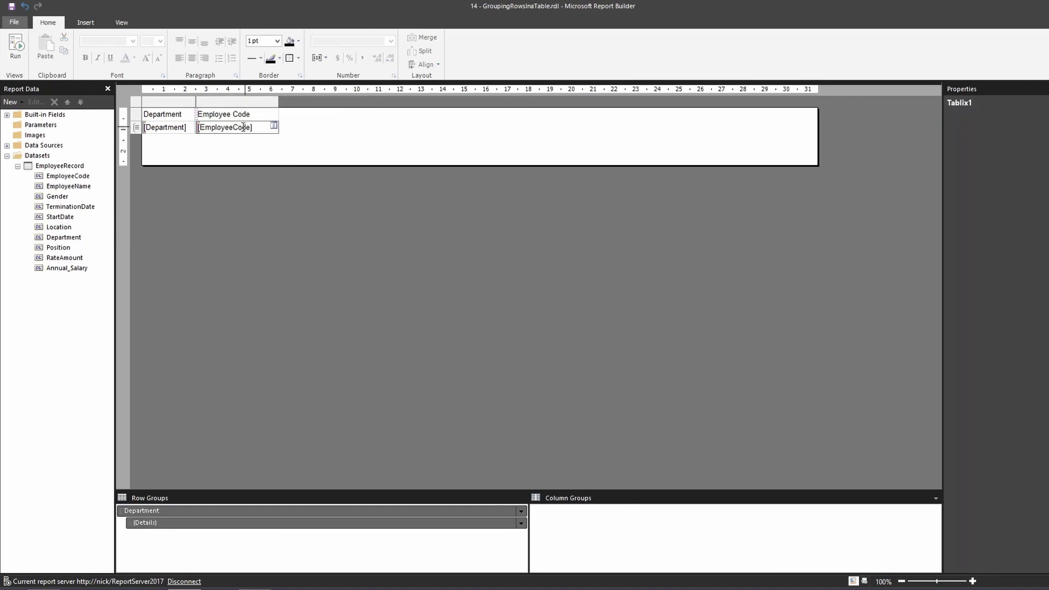
{"action": "left_click", "coordinate": [243, 126]}
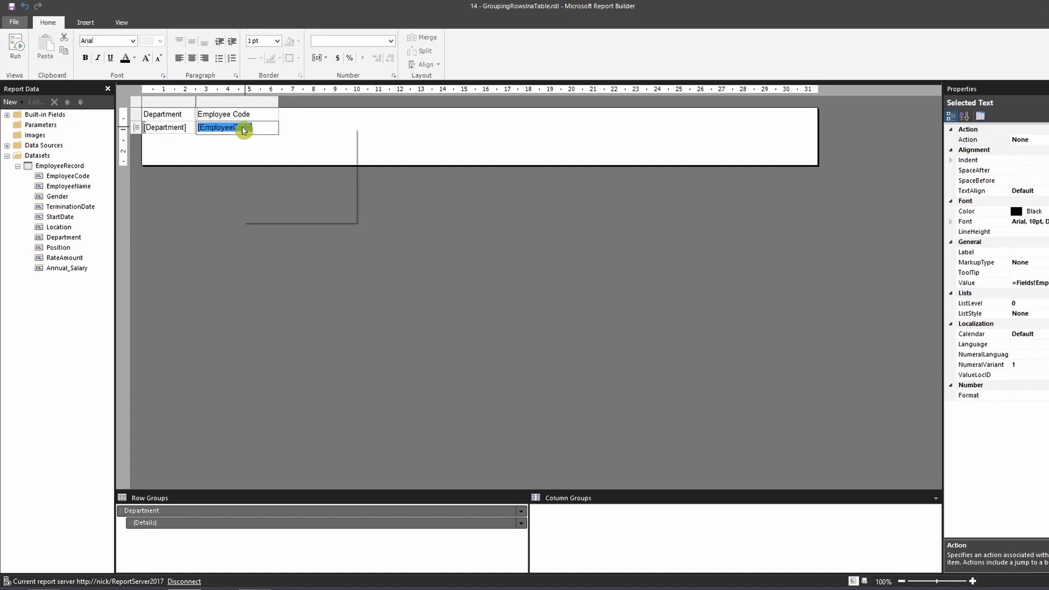
{"action": "left_click", "coordinate": [401, 239]}
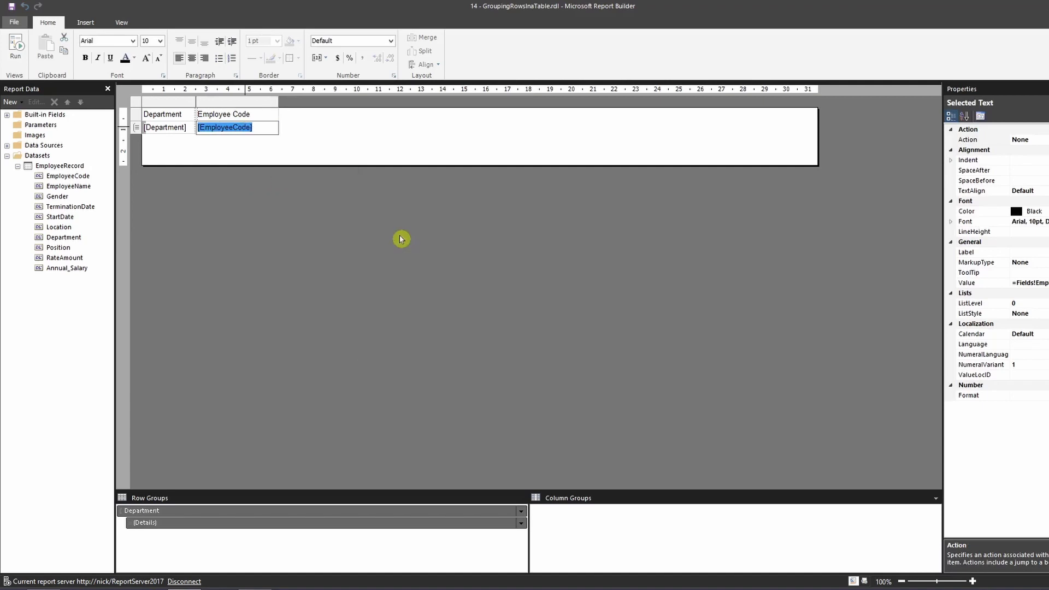
Step: Rename the Employee Code header to 'Total Employees'
{"action": "left_click", "coordinate": [256, 116]}
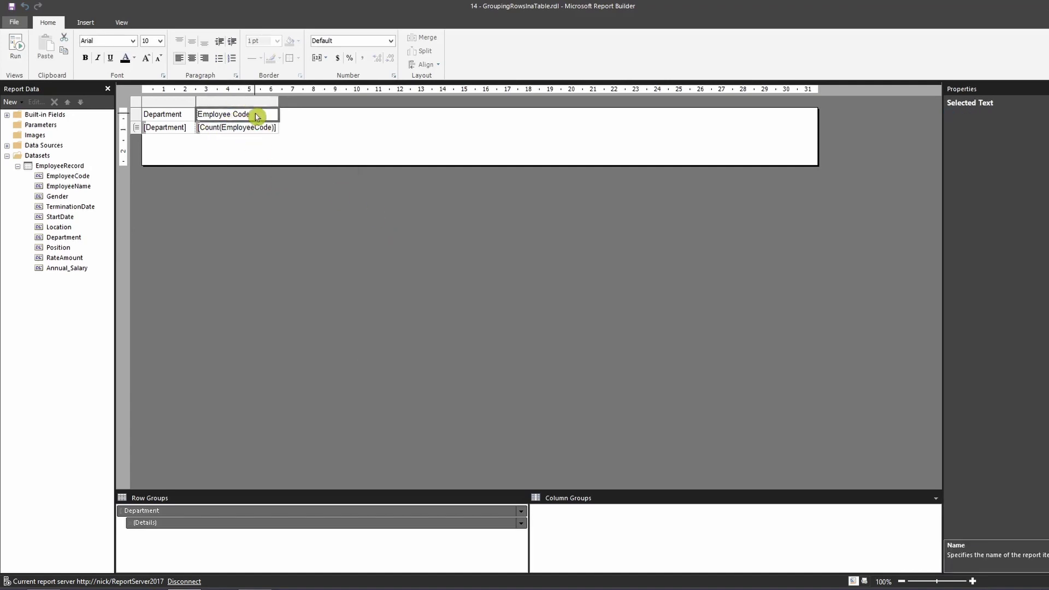
{"action": "left_click_drag", "start_coordinate": [256, 115], "coordinate": [199, 114]}
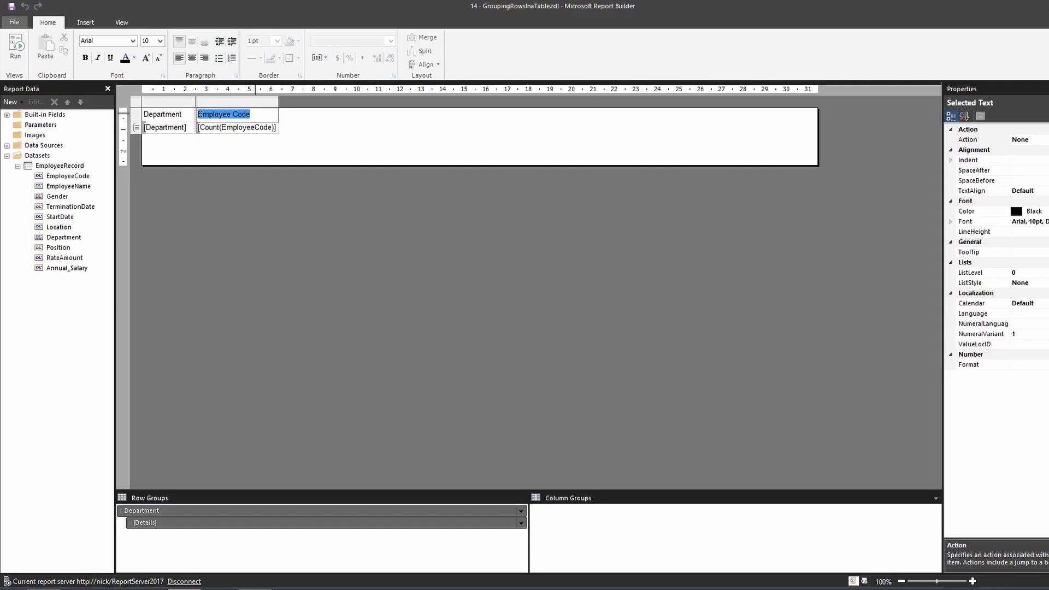
{"action": "type", "text": "Total"}
{"action": "left_click", "coordinate": [314, 150]}
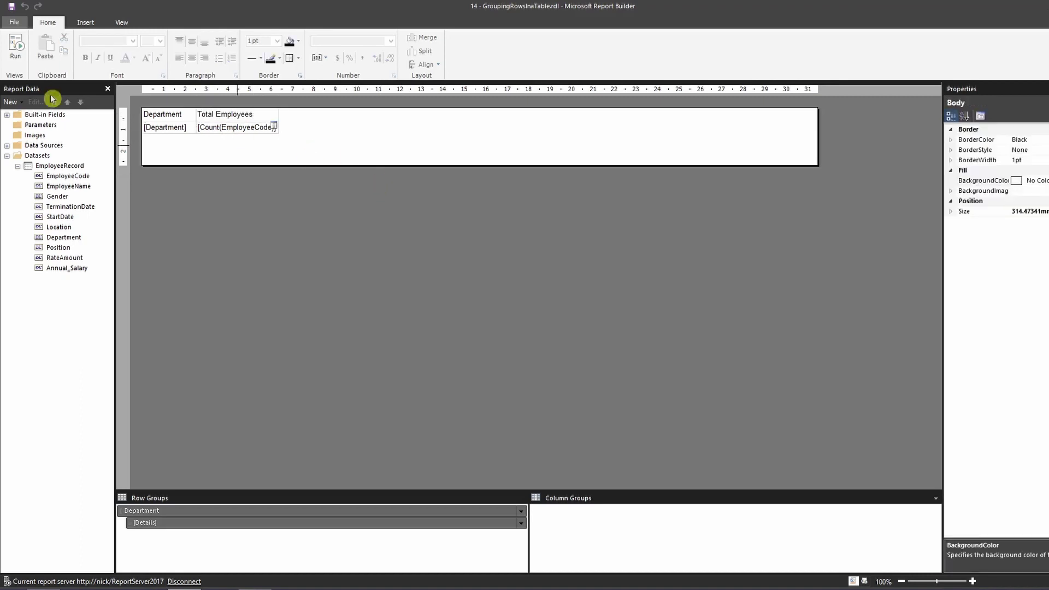
Step: Run the report to preview employee counts per department
{"action": "left_click", "coordinate": [17, 47]}
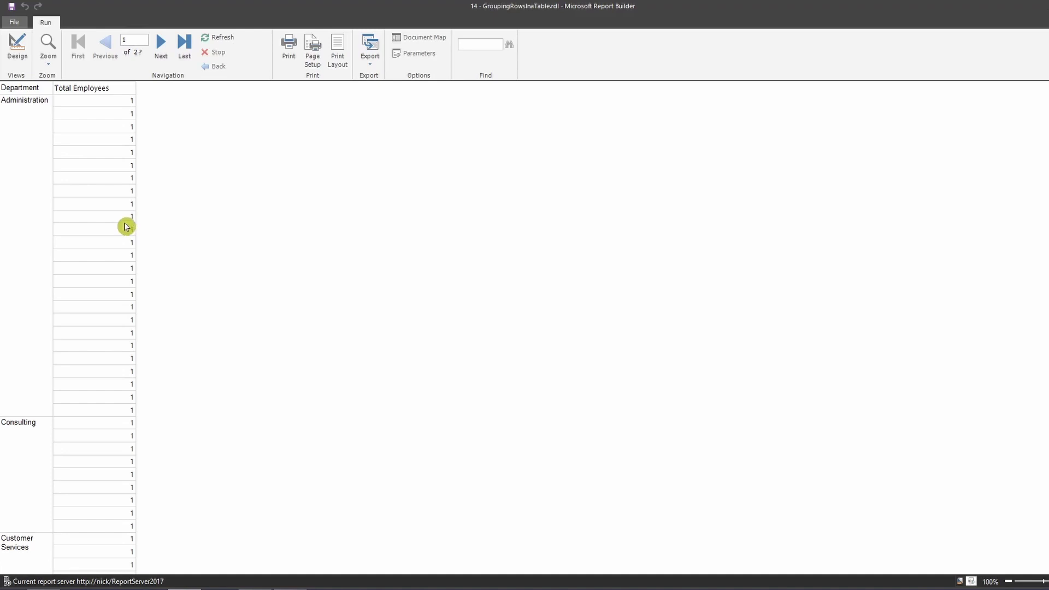
Step: Back in design view, insert a second Department and EmployeeCode table without its third column
{"action": "left_click", "coordinate": [17, 46]}
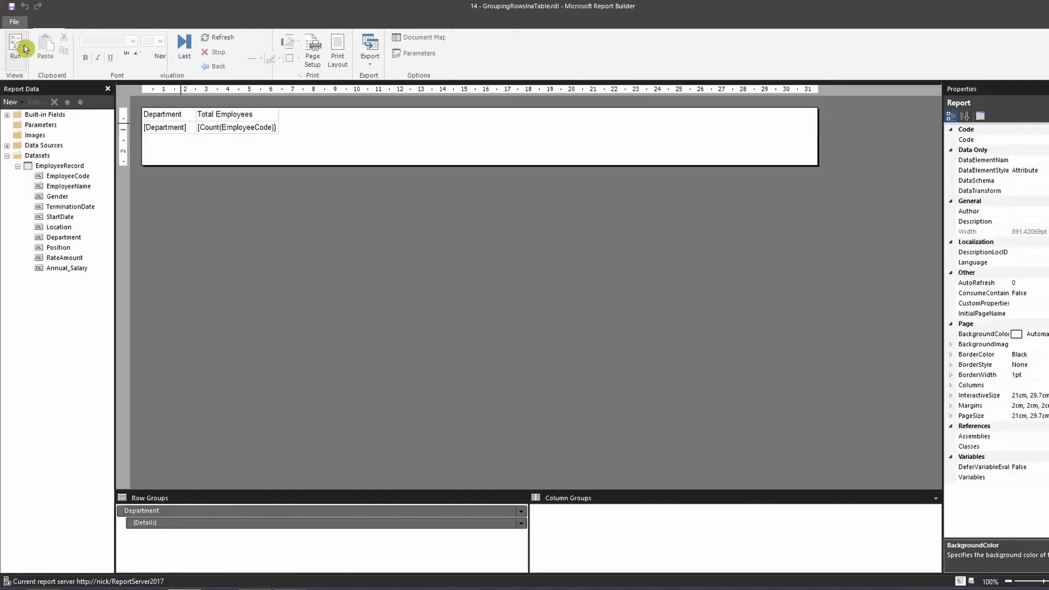
{"action": "right_click", "coordinate": [329, 124]}
{"action": "mouse_move", "coordinate": [373, 166]}
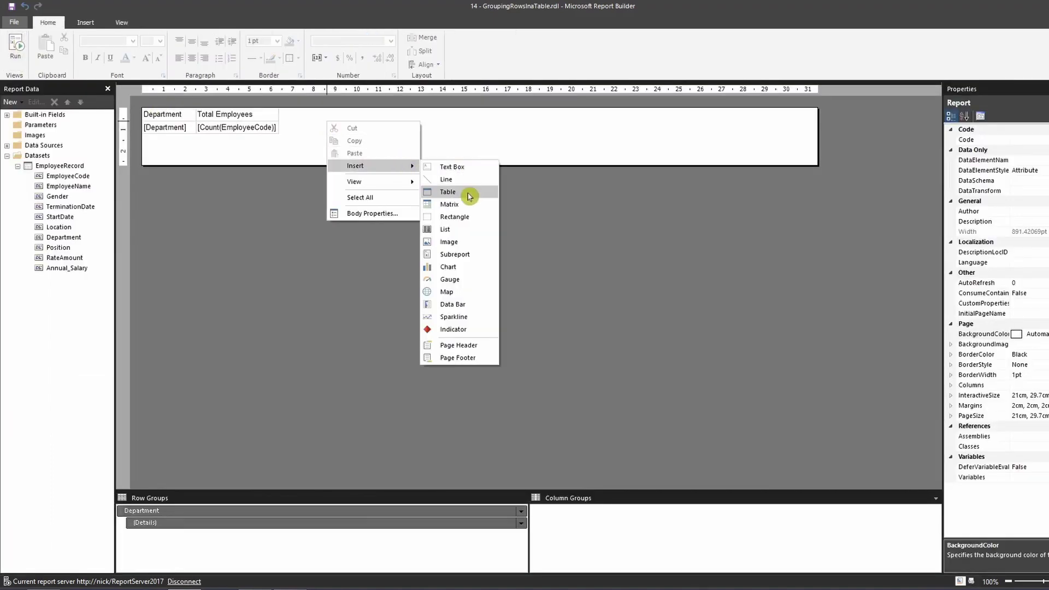
{"action": "left_click", "coordinate": [459, 192]}
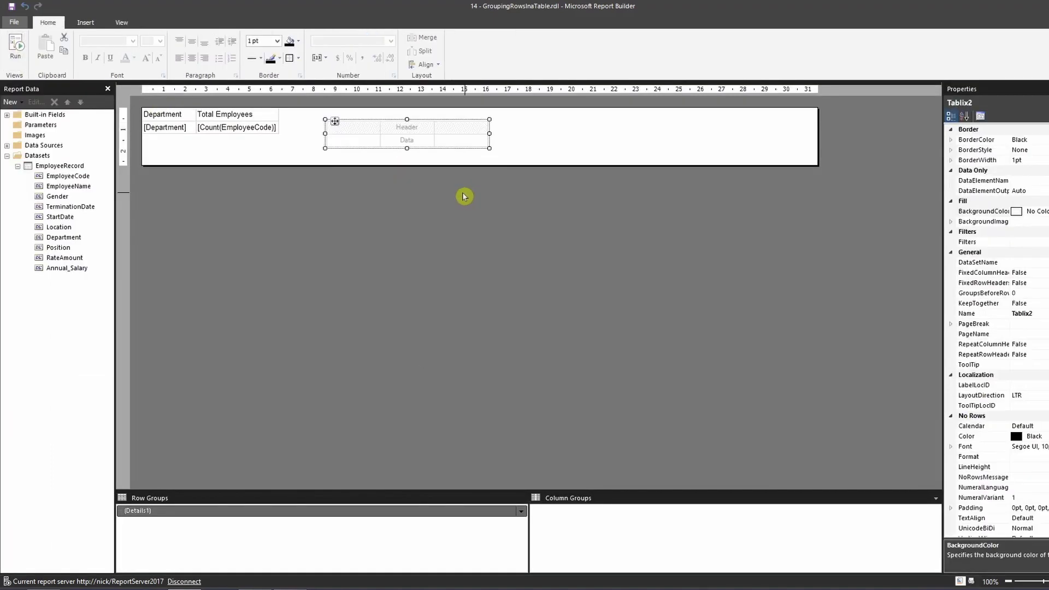
{"action": "left_click", "coordinate": [375, 140]}
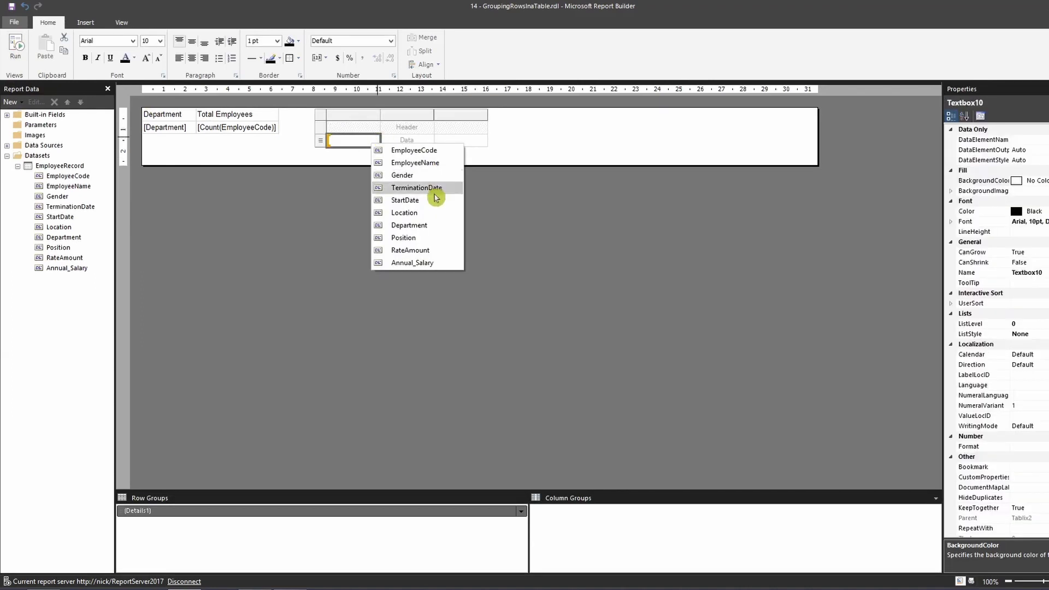
{"action": "left_click", "coordinate": [430, 229]}
{"action": "left_click", "coordinate": [429, 140]}
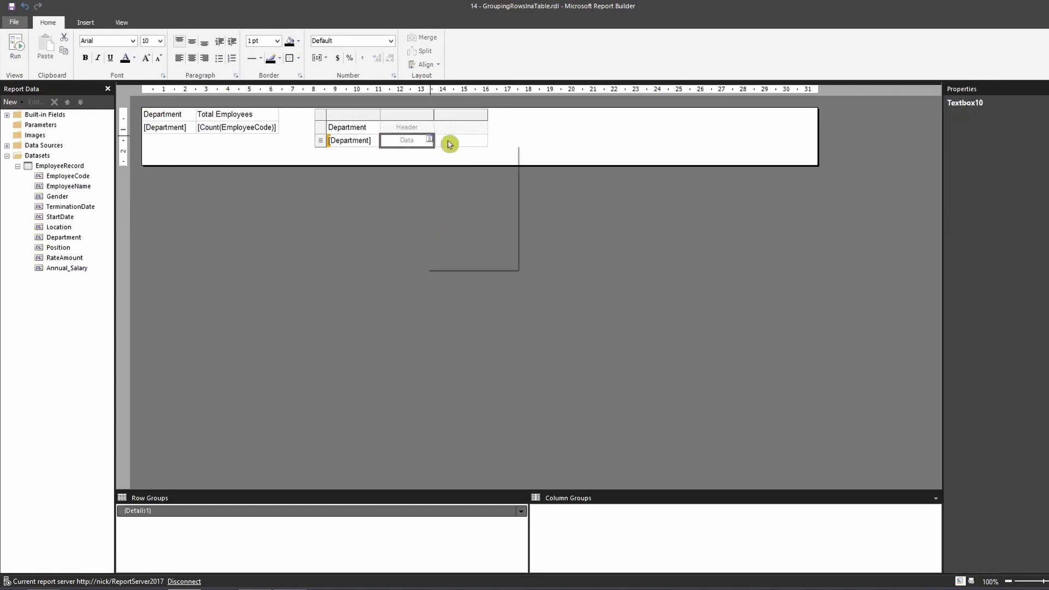
{"action": "left_click", "coordinate": [488, 151]}
{"action": "left_click", "coordinate": [461, 115]}
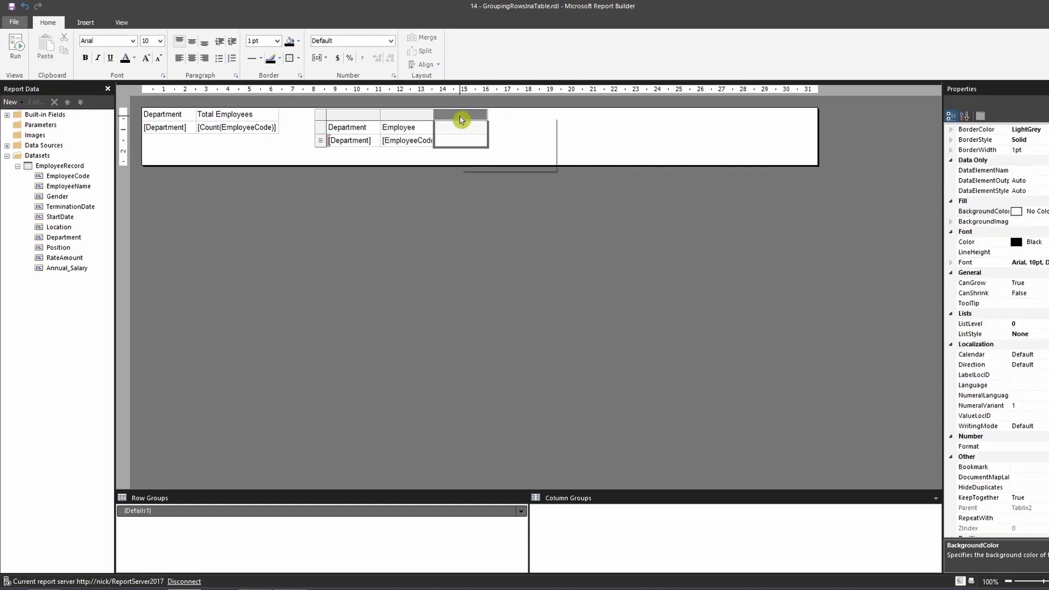
{"action": "right_click", "coordinate": [461, 117]}
{"action": "key", "text": "Return"}
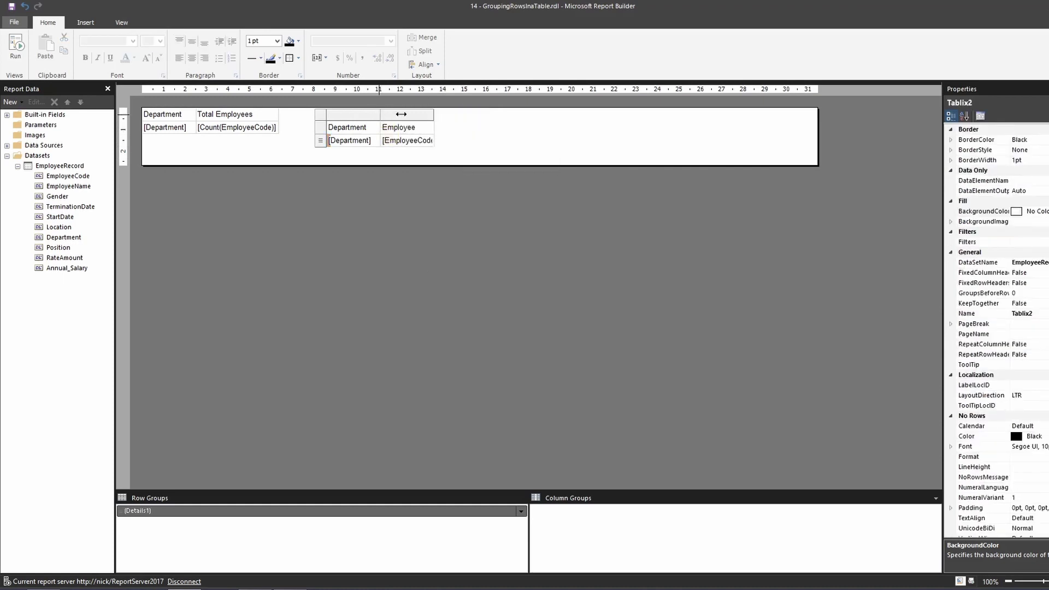
Step: Widen both columns and retitle the Employee Code header 'Total Employees'
{"action": "left_click_drag", "start_coordinate": [379, 114], "coordinate": [406, 115]}
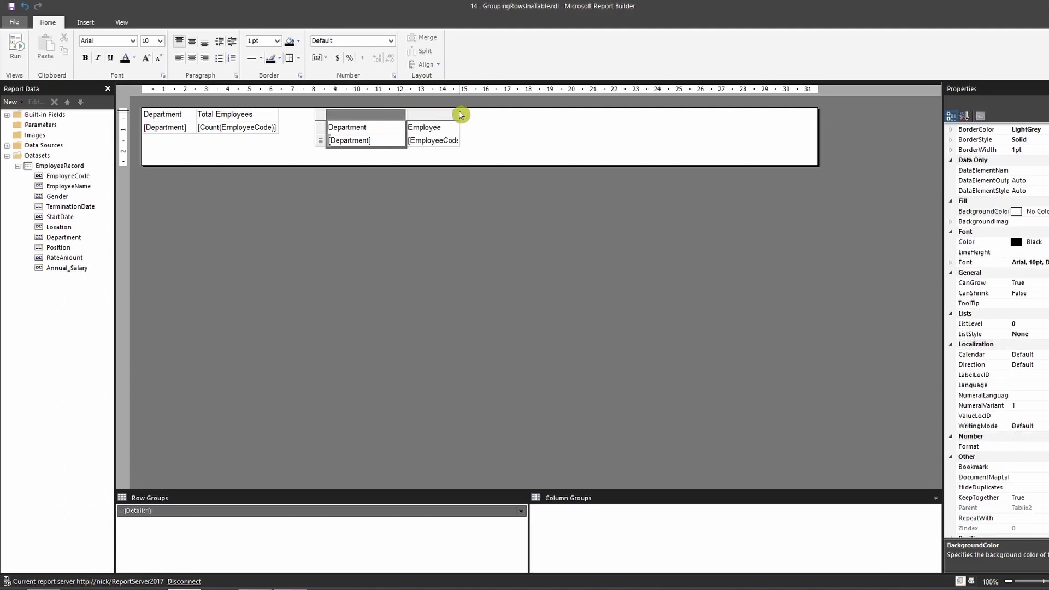
{"action": "left_click_drag", "start_coordinate": [461, 114], "coordinate": [499, 115]}
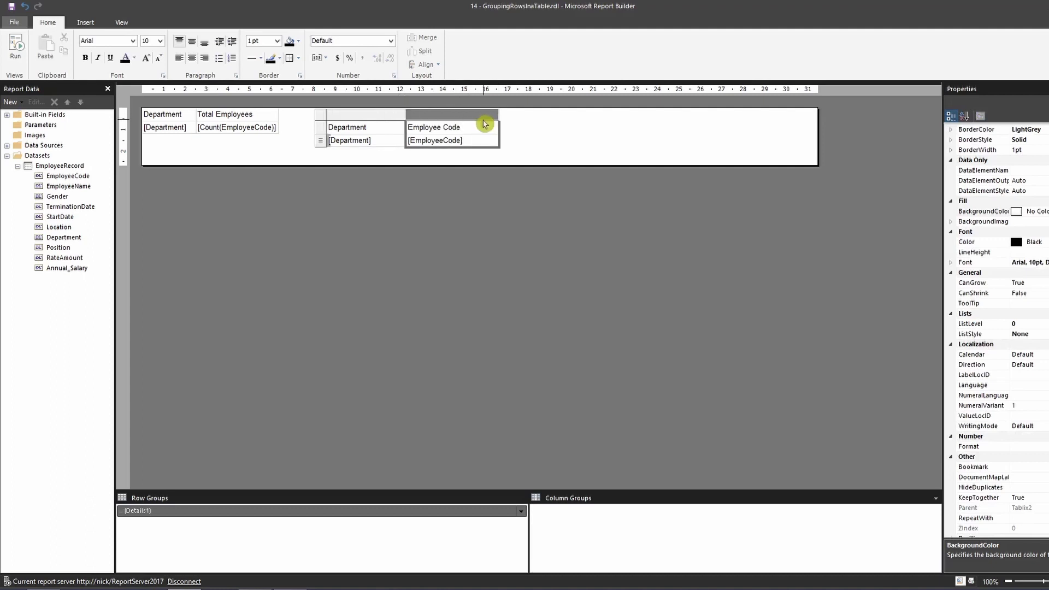
{"action": "left_click", "coordinate": [462, 126]}
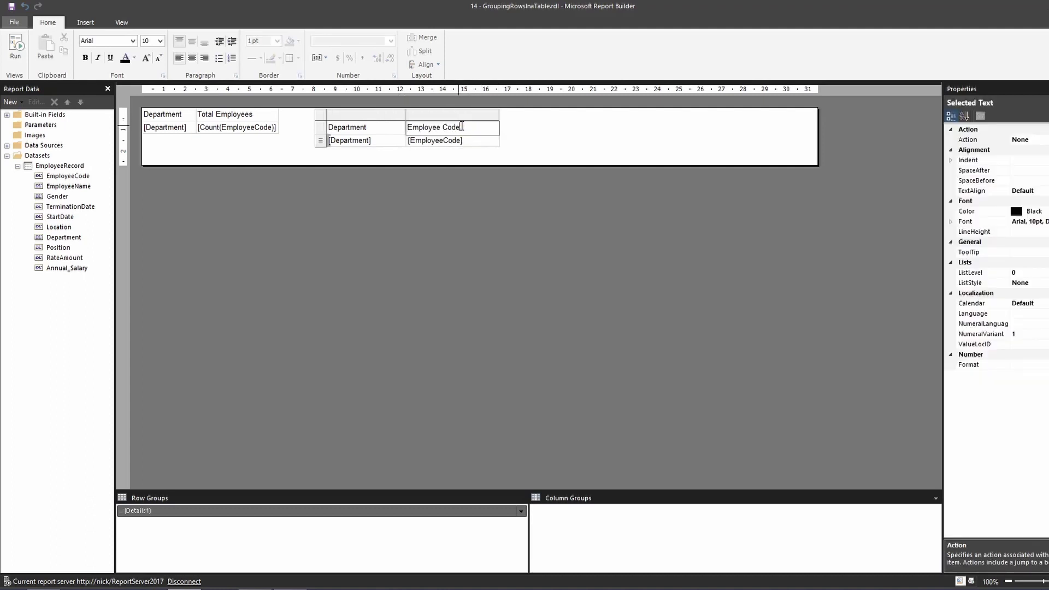
{"action": "left_click_drag", "start_coordinate": [463, 127], "coordinate": [406, 130]}
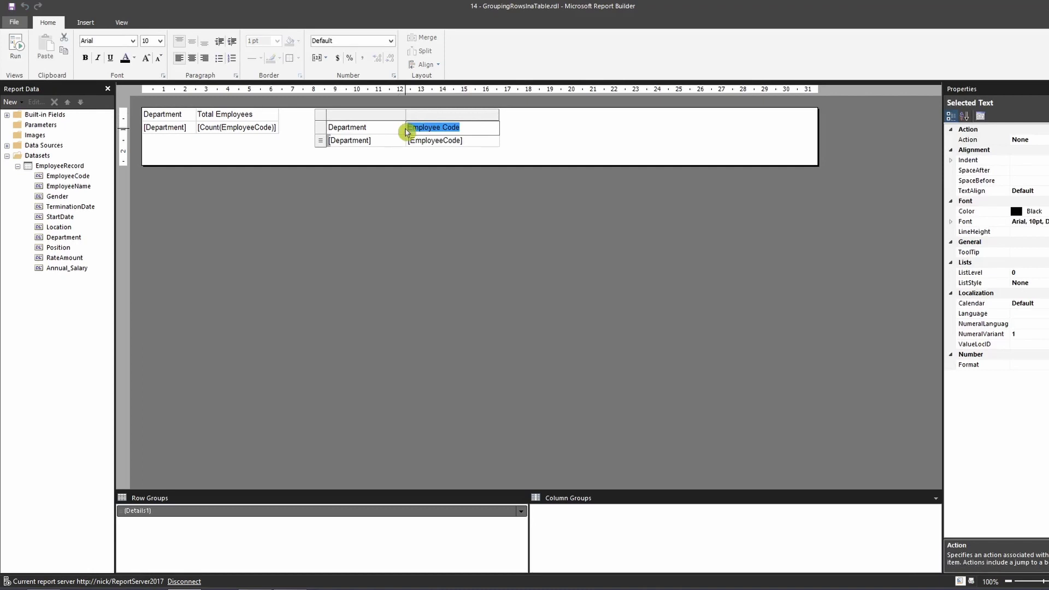
{"action": "key", "text": "BackSpace"}
{"action": "type", "text": "N"}
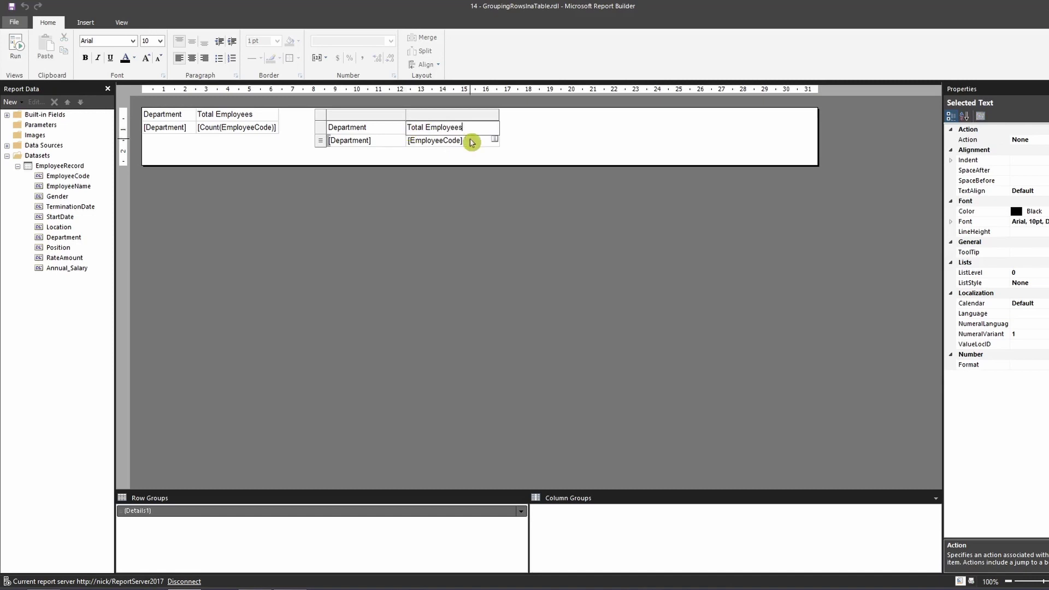
{"action": "left_click", "coordinate": [471, 142]}
{"action": "left_click", "coordinate": [455, 142]}
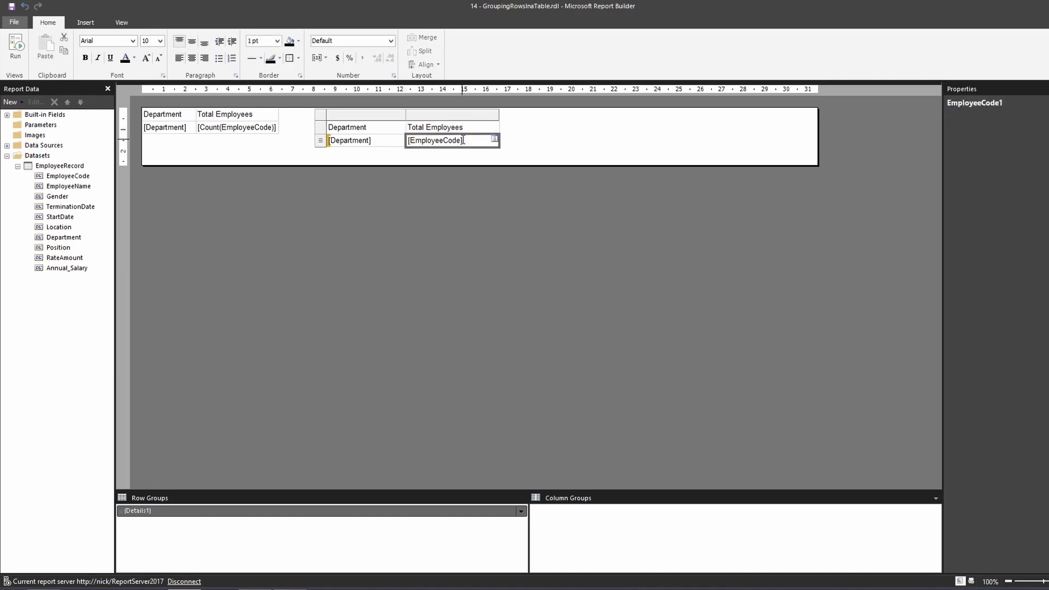
Step: Summarize the second table's [EmployeeCode] cell as Count, then deselect the table
{"action": "right_click", "coordinate": [453, 143]}
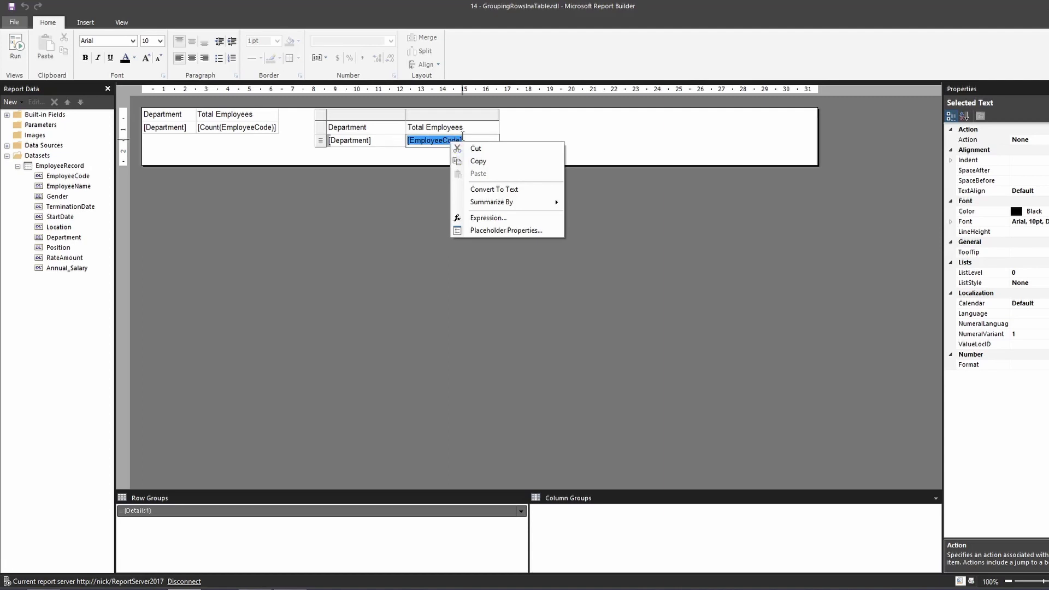
{"action": "mouse_move", "coordinate": [499, 202]}
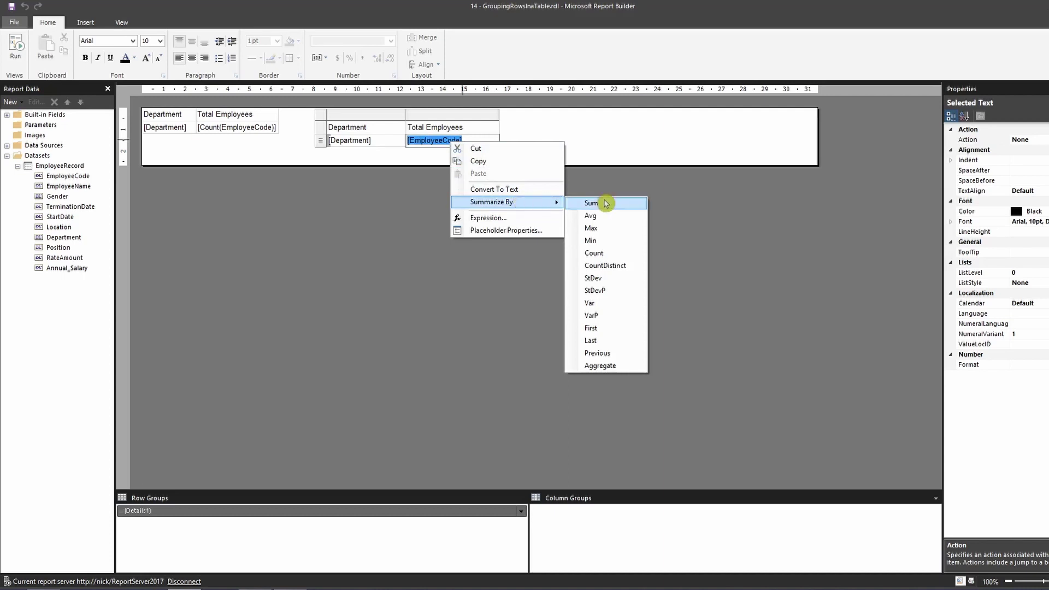
{"action": "left_click", "coordinate": [617, 254]}
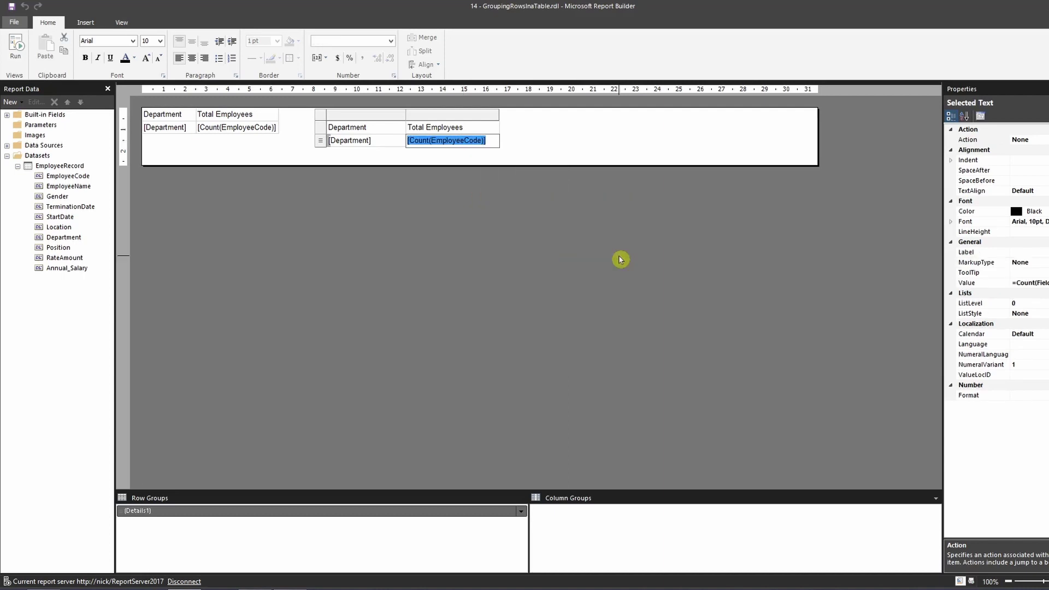
{"action": "left_click", "coordinate": [557, 161]}
Step: Give the second table's header row a Maroon background with bold White text
{"action": "left_click", "coordinate": [392, 126]}
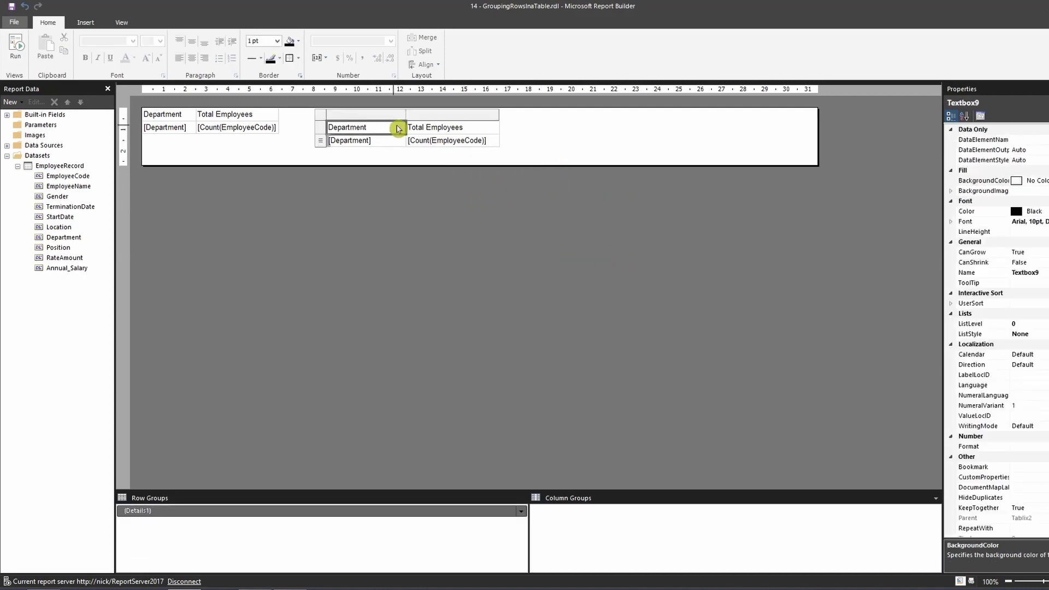
{"action": "left_click", "coordinate": [303, 43]}
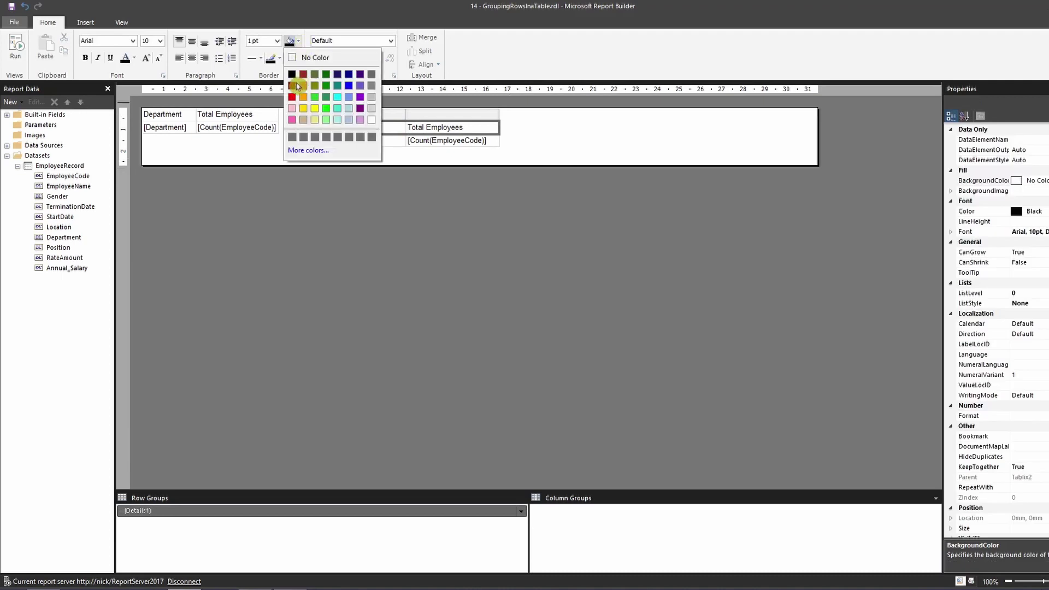
{"action": "left_click", "coordinate": [294, 85]}
{"action": "left_click", "coordinate": [136, 60]}
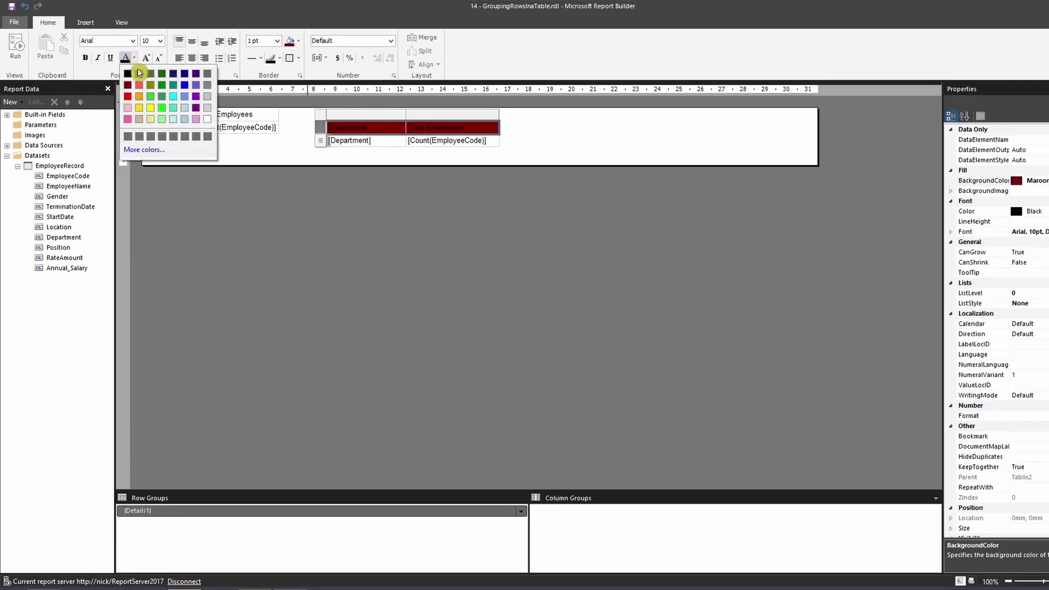
{"action": "left_click", "coordinate": [84, 60]}
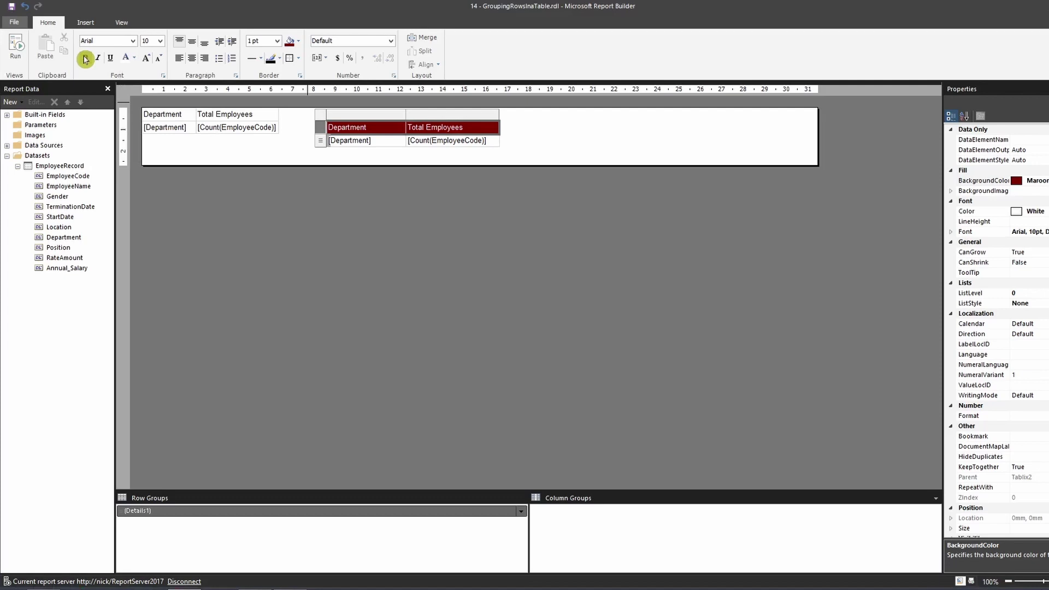
{"action": "left_click", "coordinate": [390, 192]}
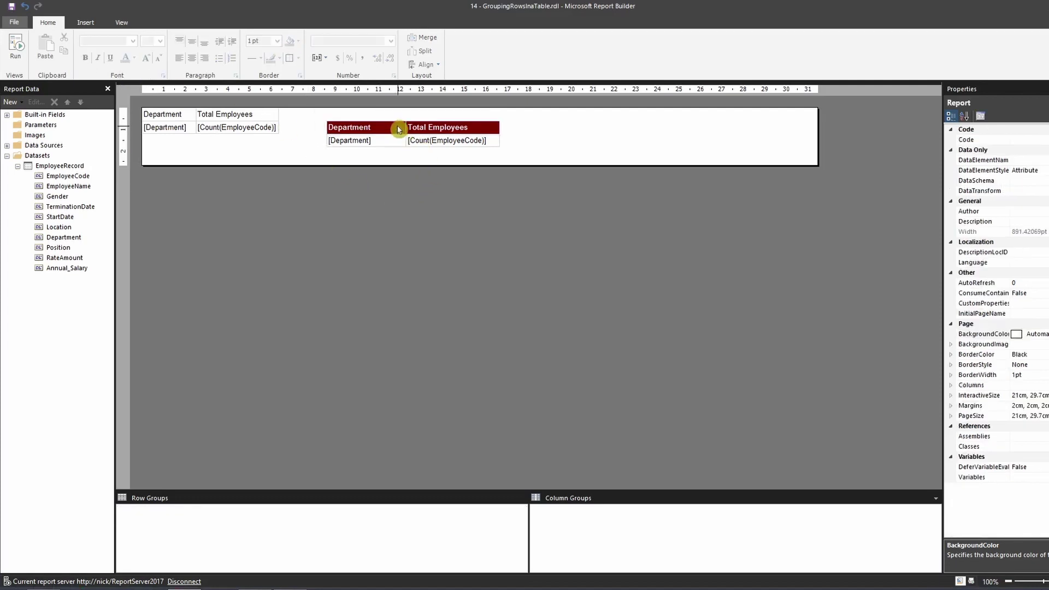
Step: Widen the second table's Department column
{"action": "left_click", "coordinate": [398, 129]}
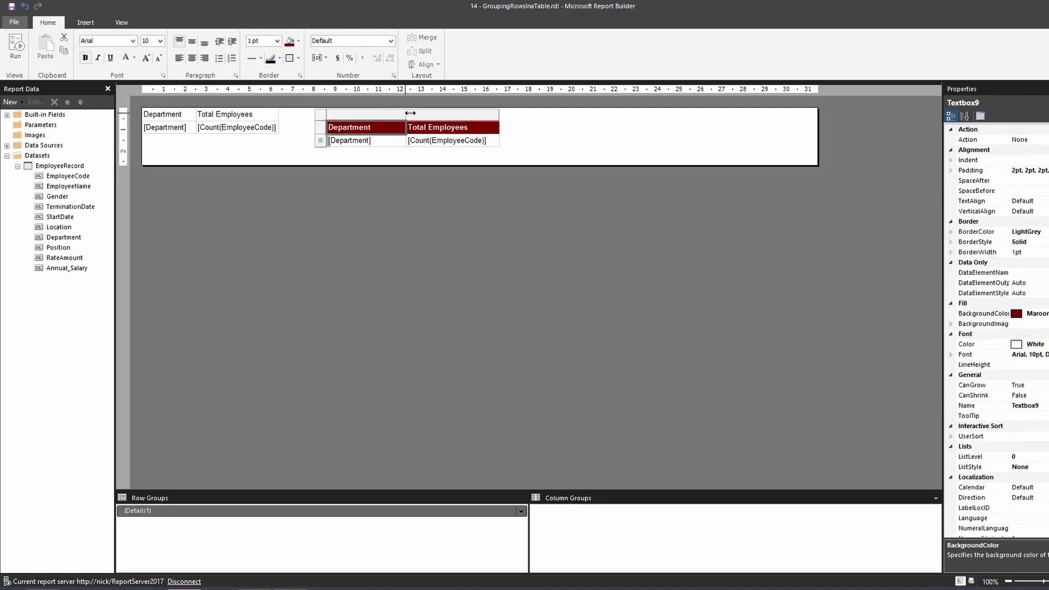
{"action": "left_click_drag", "start_coordinate": [411, 114], "coordinate": [416, 113]}
{"action": "left_click", "coordinate": [390, 130]}
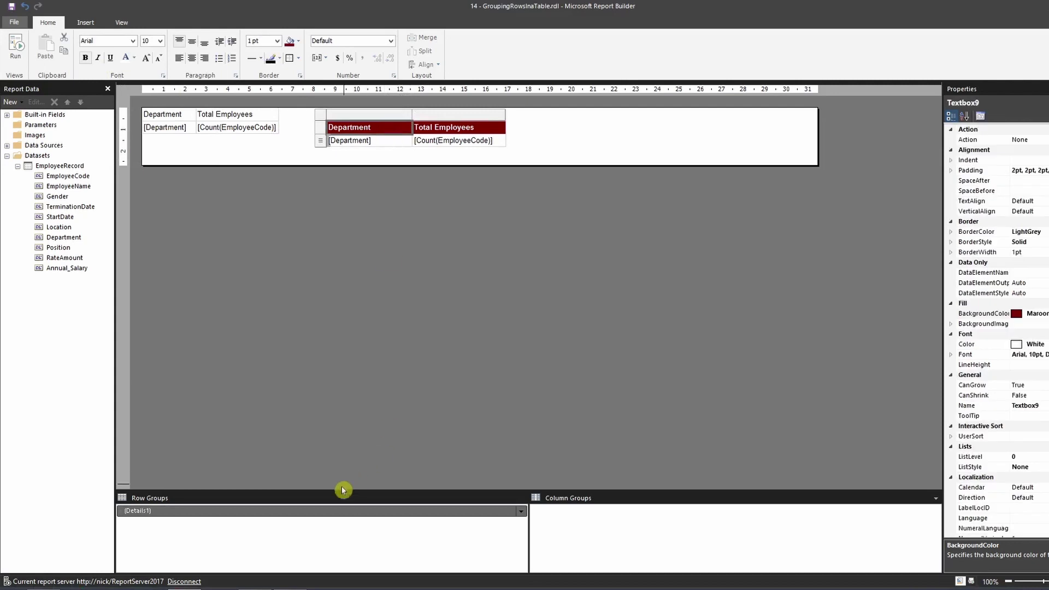
{"action": "left_click", "coordinate": [394, 113]}
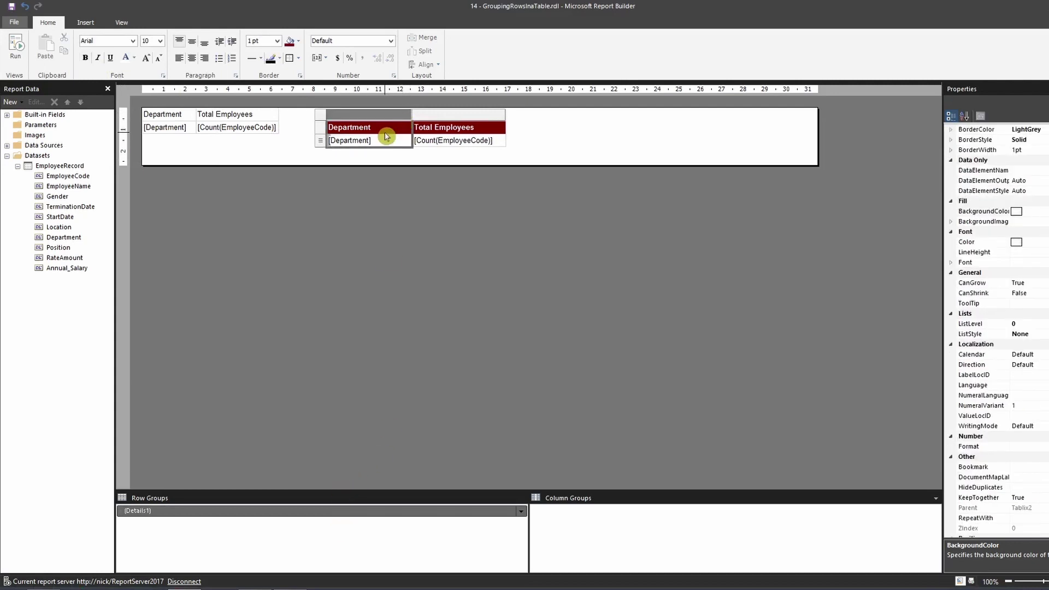
{"action": "left_click", "coordinate": [386, 137]}
{"action": "left_click", "coordinate": [405, 113]}
{"action": "left_click", "coordinate": [386, 130]}
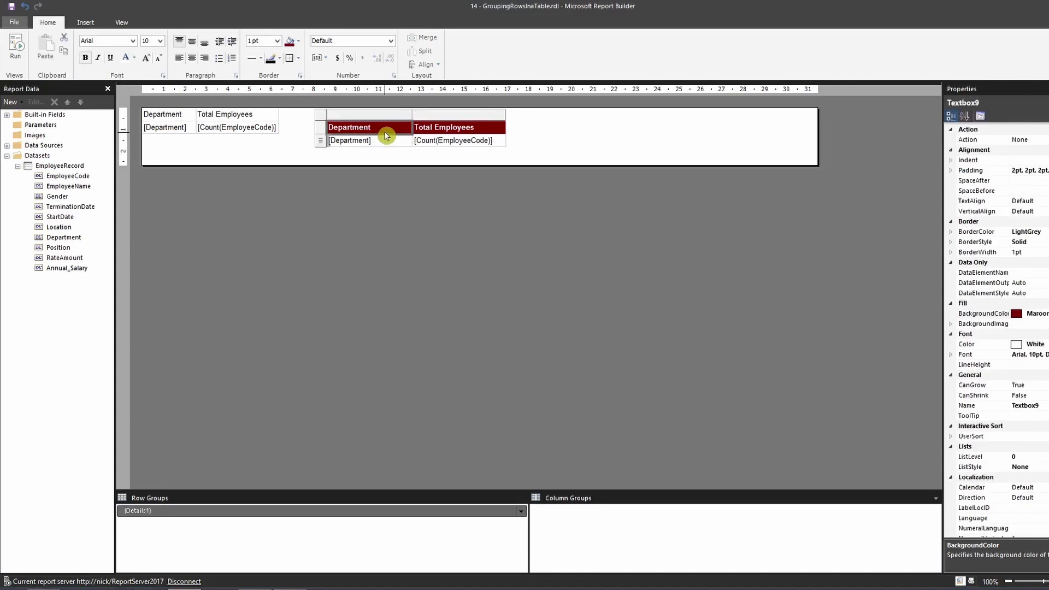
Step: In the Details group's properties, add a grouping on [Department]
{"action": "right_click", "coordinate": [348, 511]}
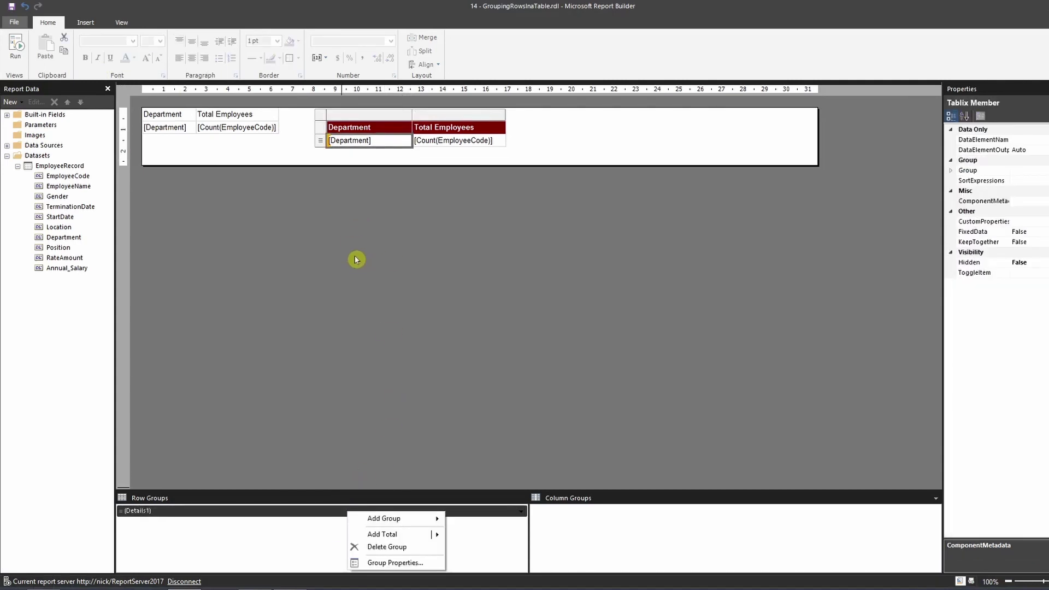
{"action": "left_click", "coordinate": [394, 564]}
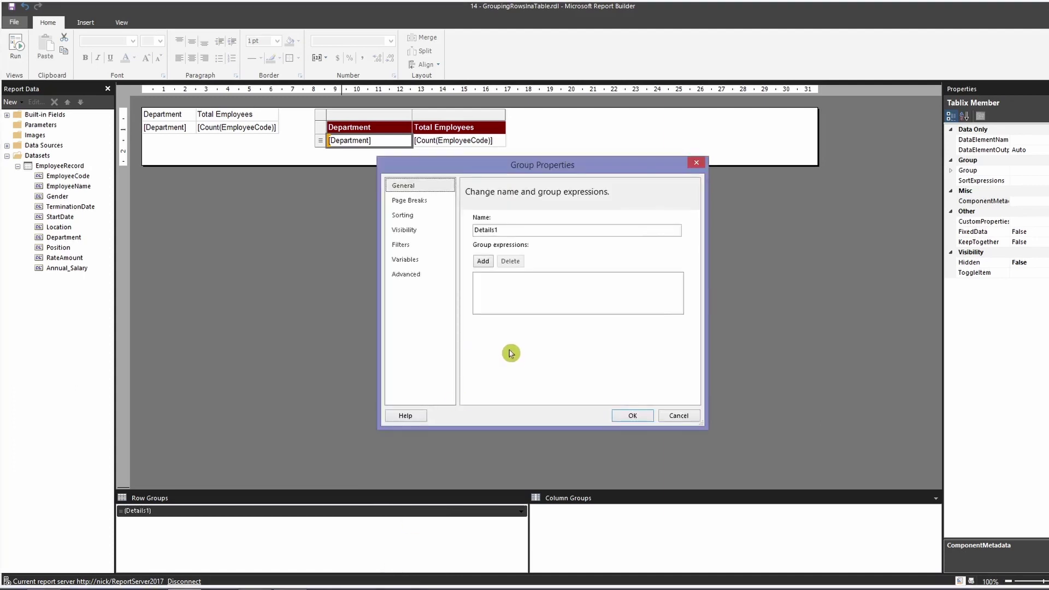
{"action": "left_click", "coordinate": [486, 263]}
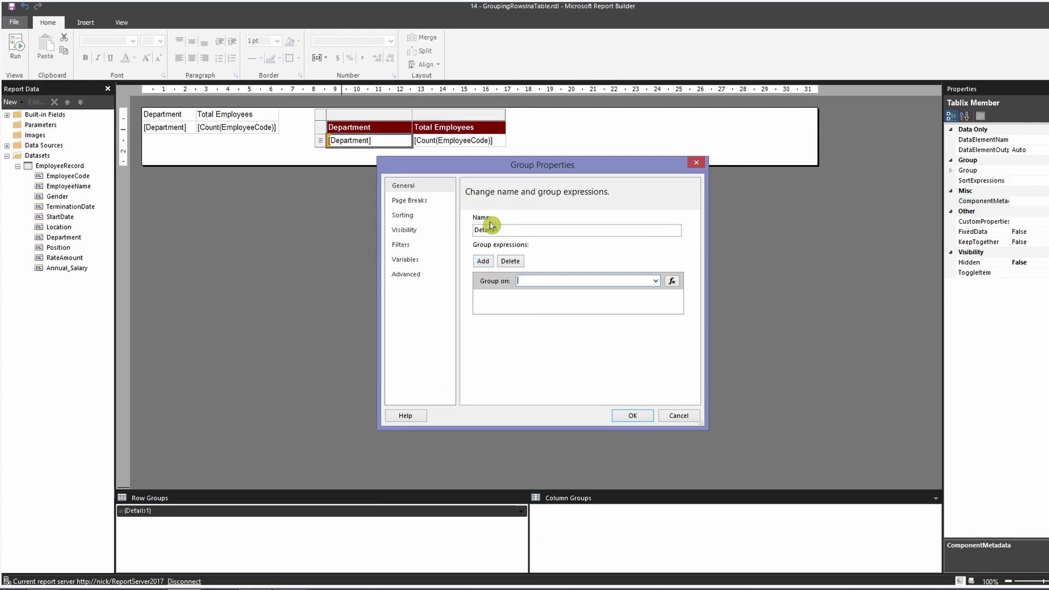
{"action": "left_click", "coordinate": [655, 281]}
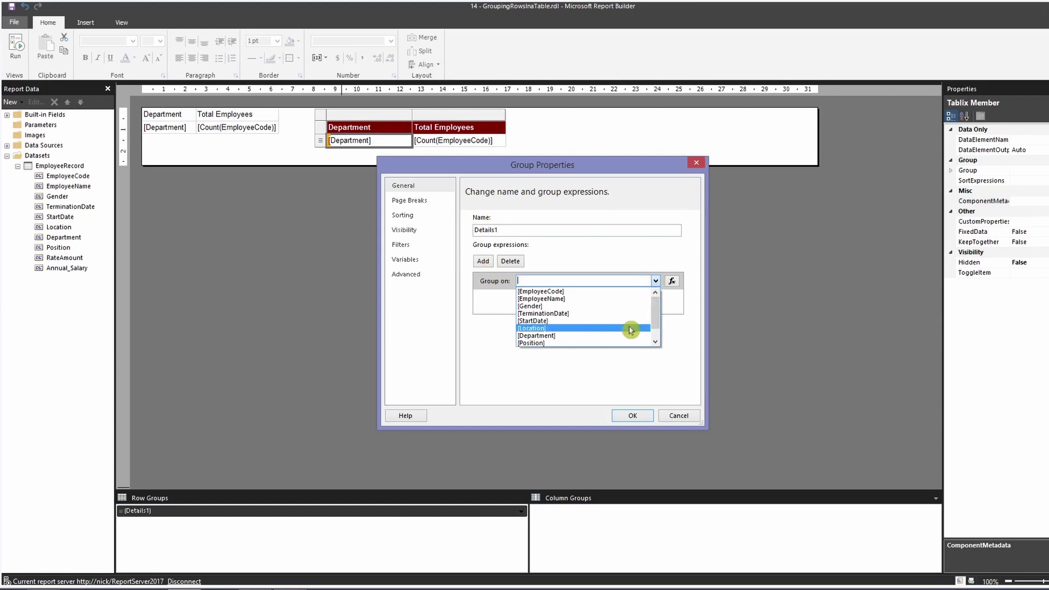
{"action": "left_click", "coordinate": [583, 336]}
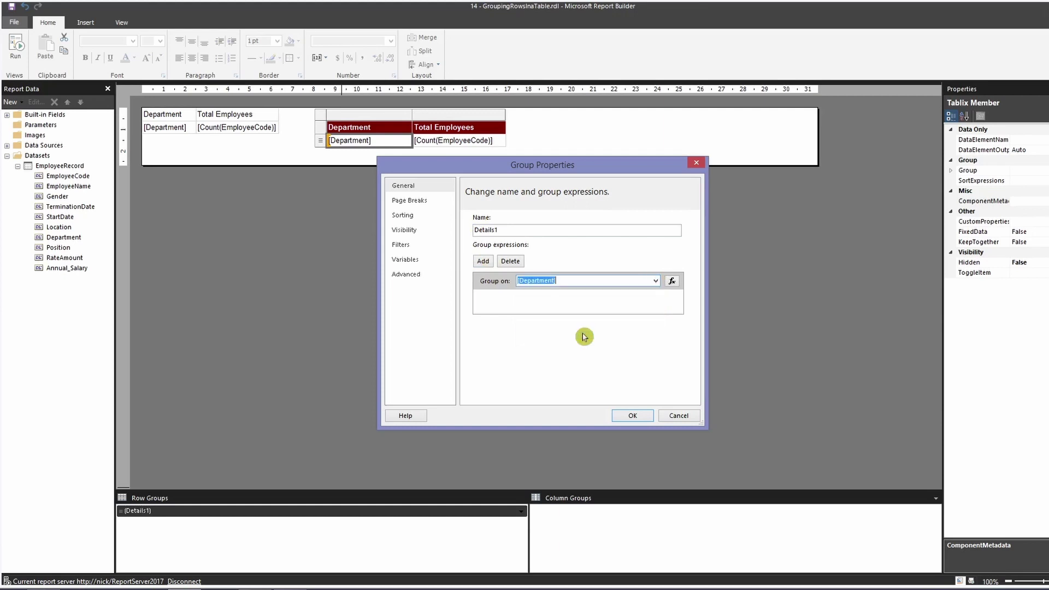
Step: Rename the group to Department1 and dismiss the duplicate-name error
{"action": "left_click", "coordinate": [504, 231]}
{"action": "left_click_drag", "start_coordinate": [449, 232], "coordinate": [447, 236]}
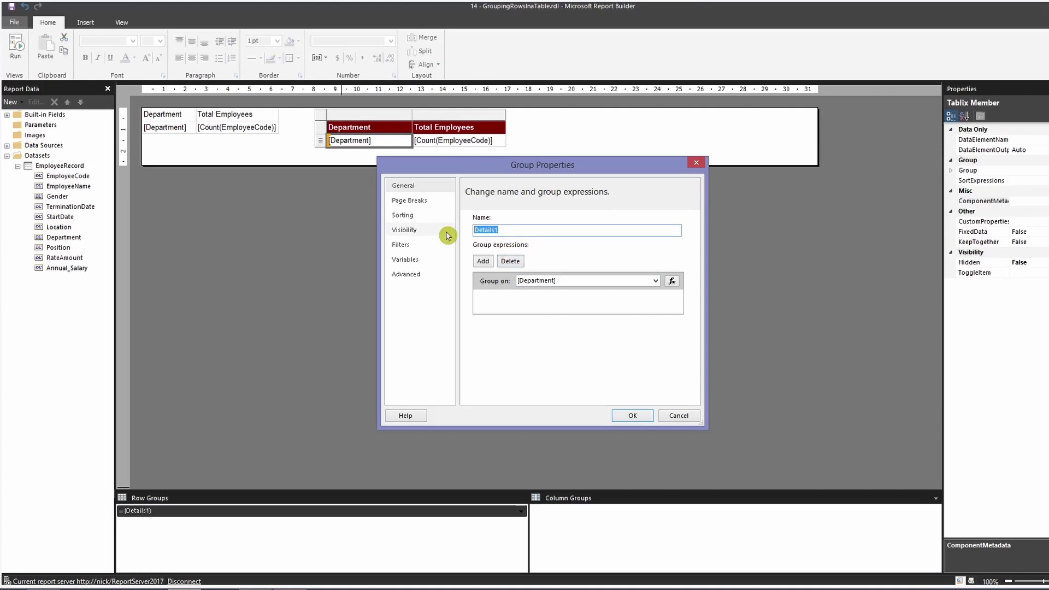
{"action": "type", "text": "Department"}
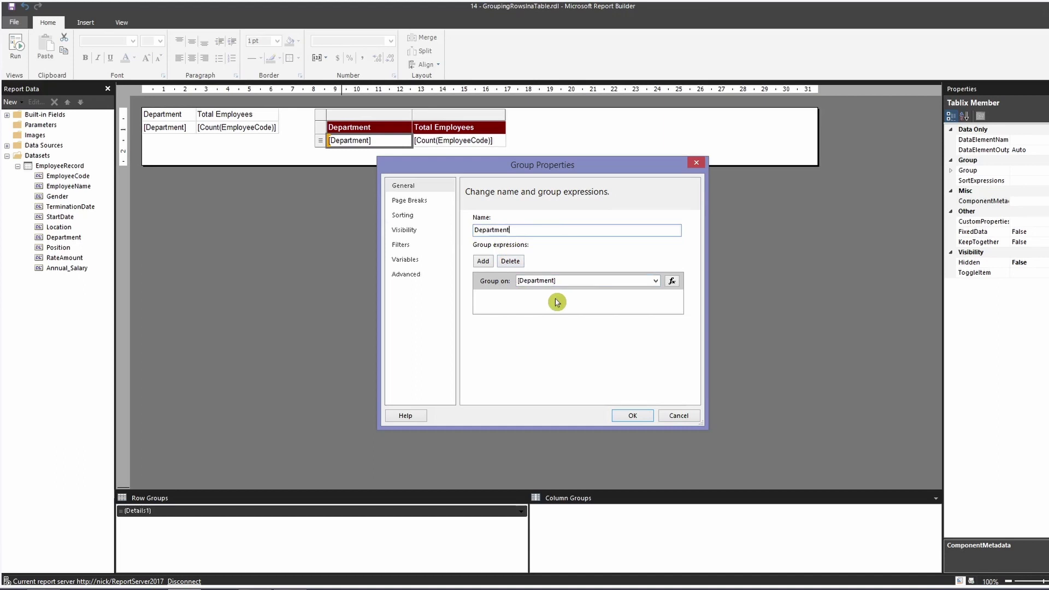
{"action": "left_click", "coordinate": [631, 415]}
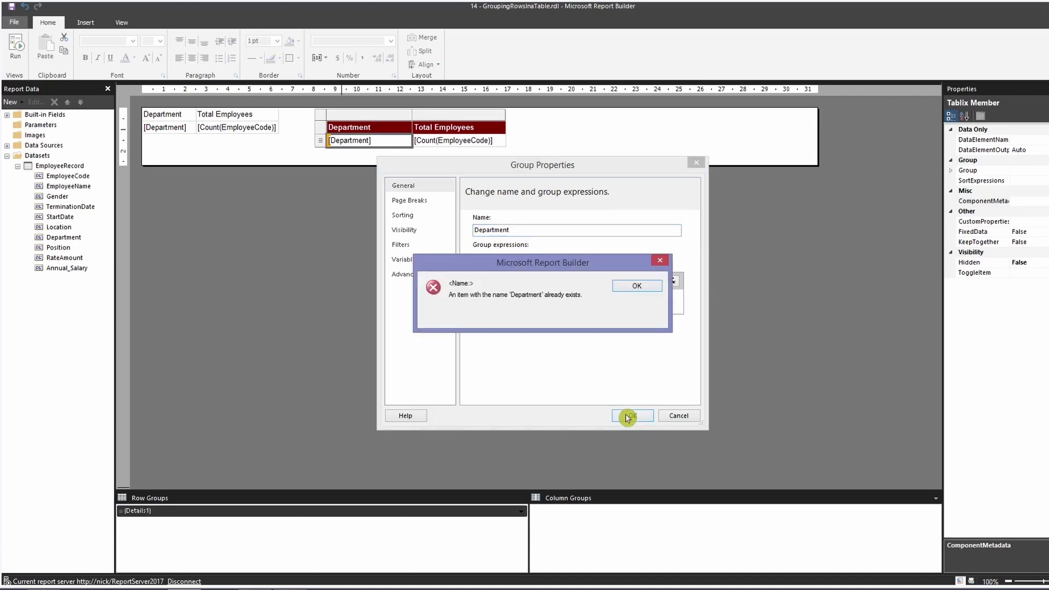
{"action": "left_click", "coordinate": [637, 286]}
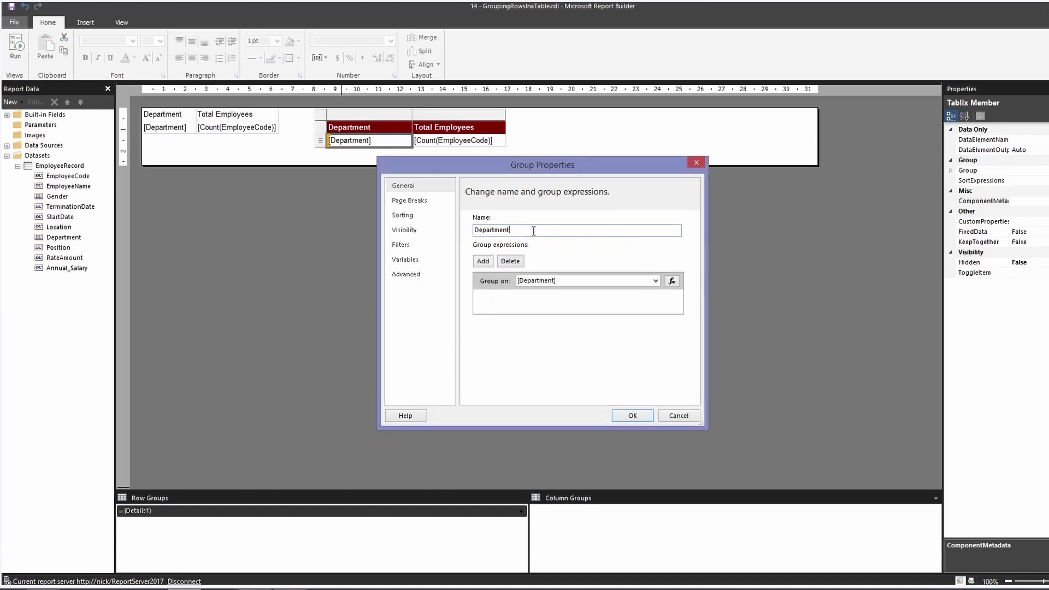
{"action": "type", "text": "1"}
Step: Confirm the Department1 group properties with OK
{"action": "left_click", "coordinate": [633, 415]}
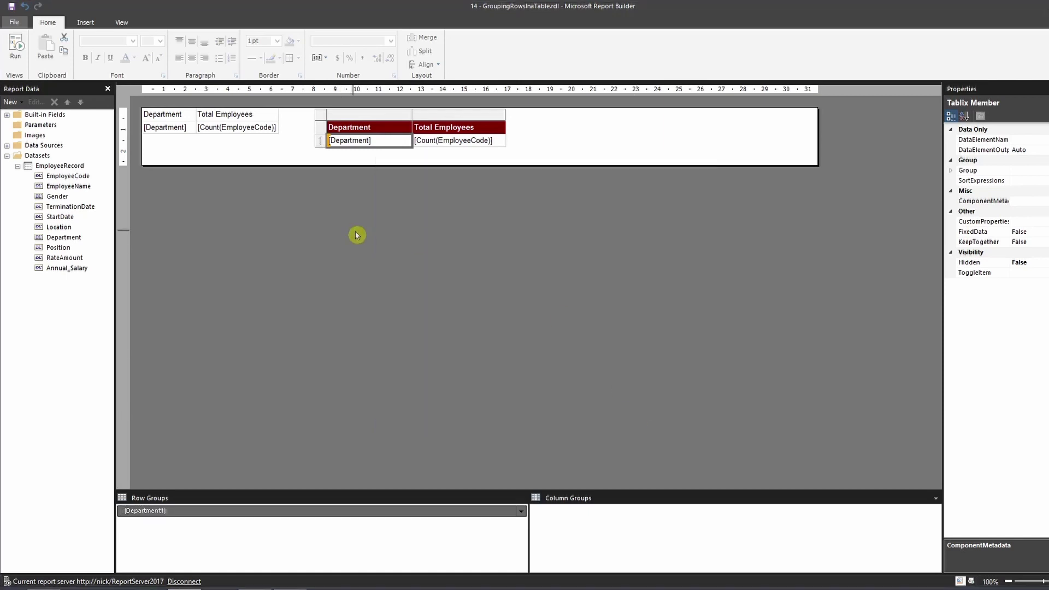